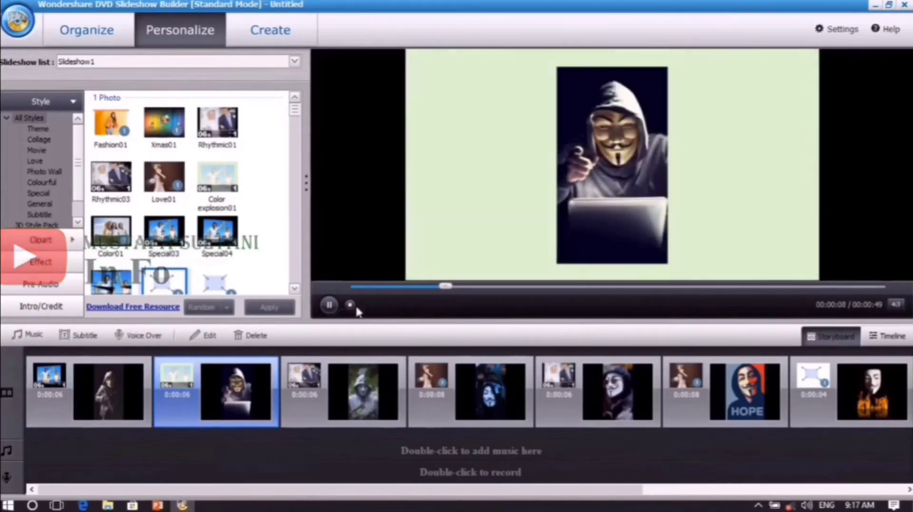
# Add the Cartoon 5 clipart to the first slide, sized 84 by 84 and placed at the photo's lower left.
pyautogui.click(327, 305)
pyautogui.click(353, 286)
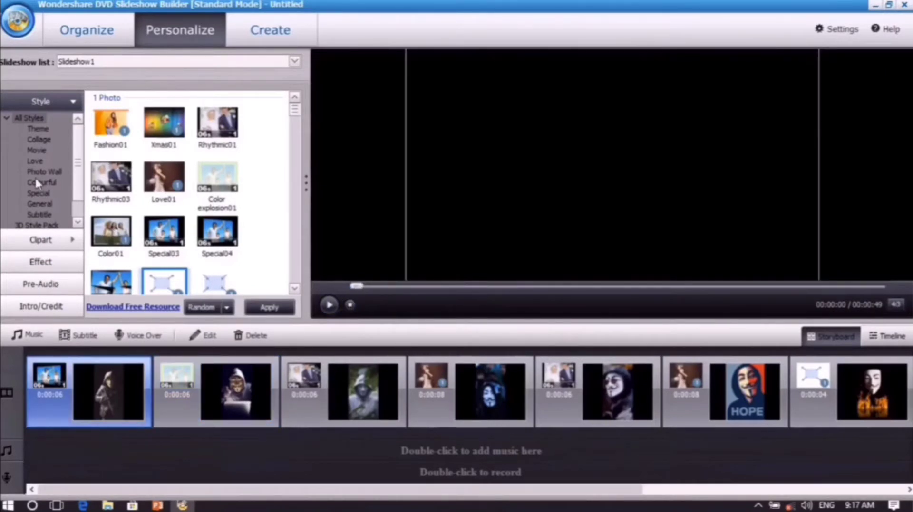
pyautogui.click(46, 243)
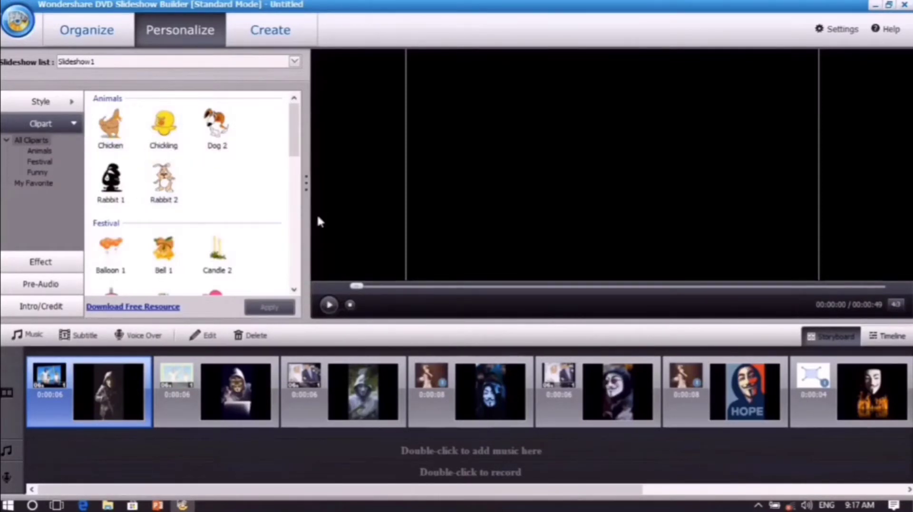
pyautogui.scroll(-8, 292, 235)
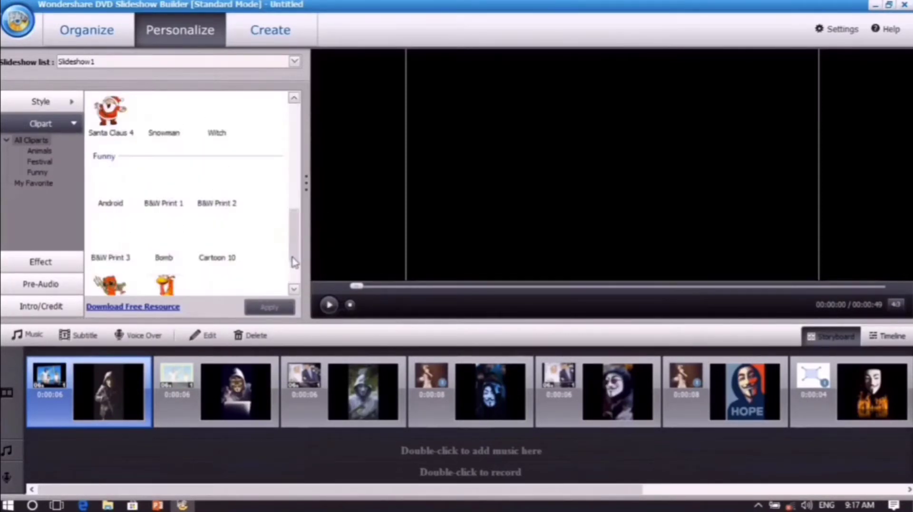
pyautogui.scroll(-2, 293, 263)
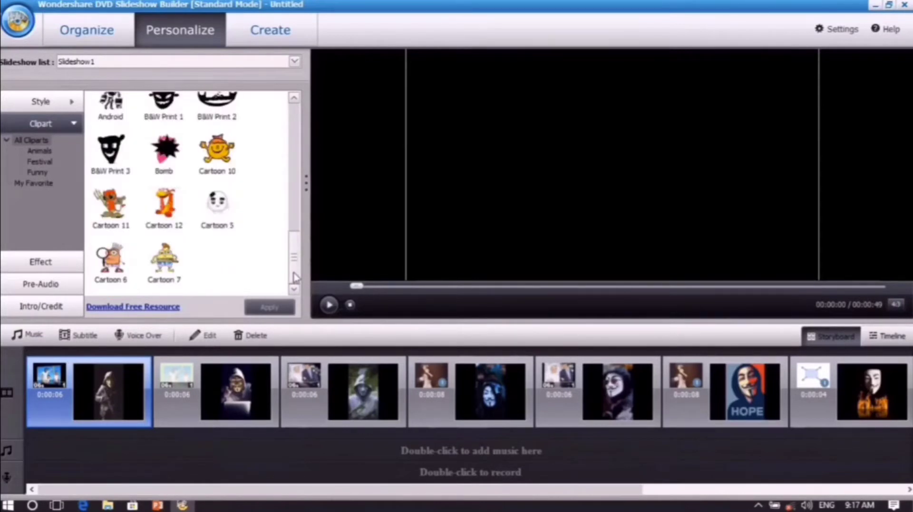
pyautogui.doubleClick(206, 213)
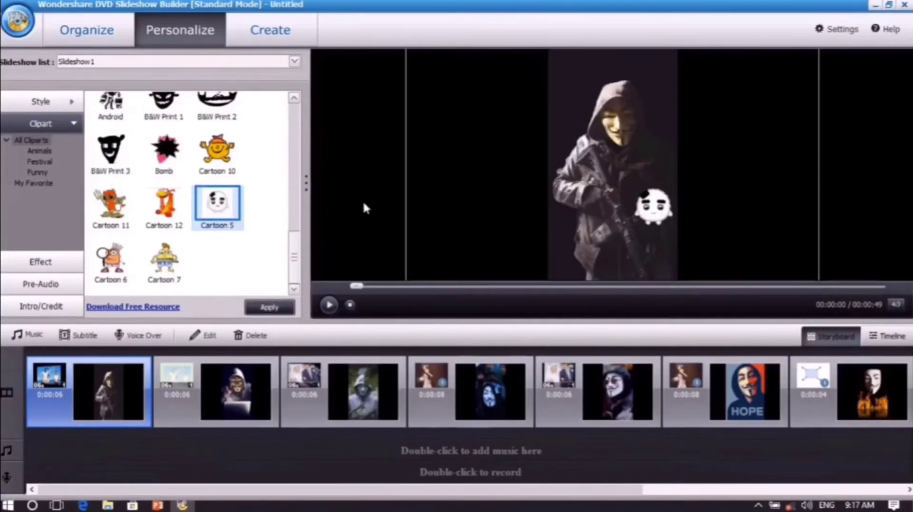
pyautogui.doubleClick(215, 205)
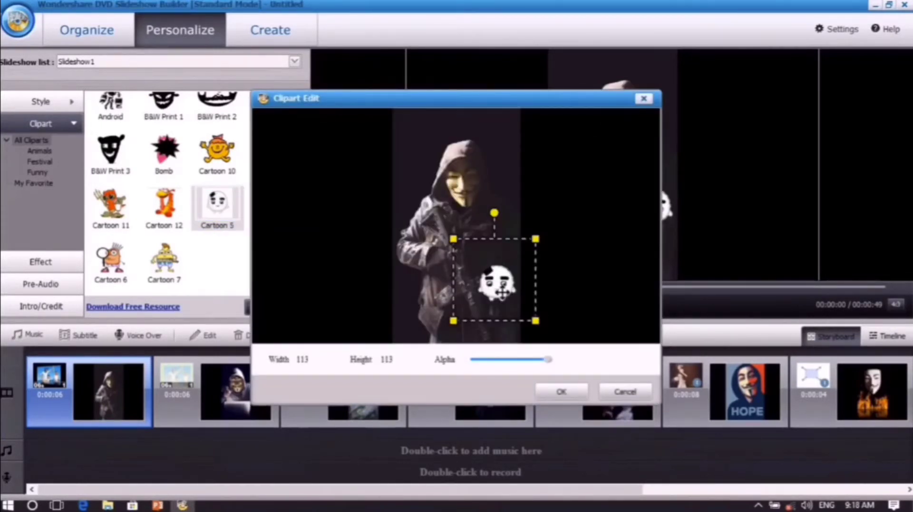
pyautogui.moveTo(534, 319); pyautogui.dragTo(427, 316)
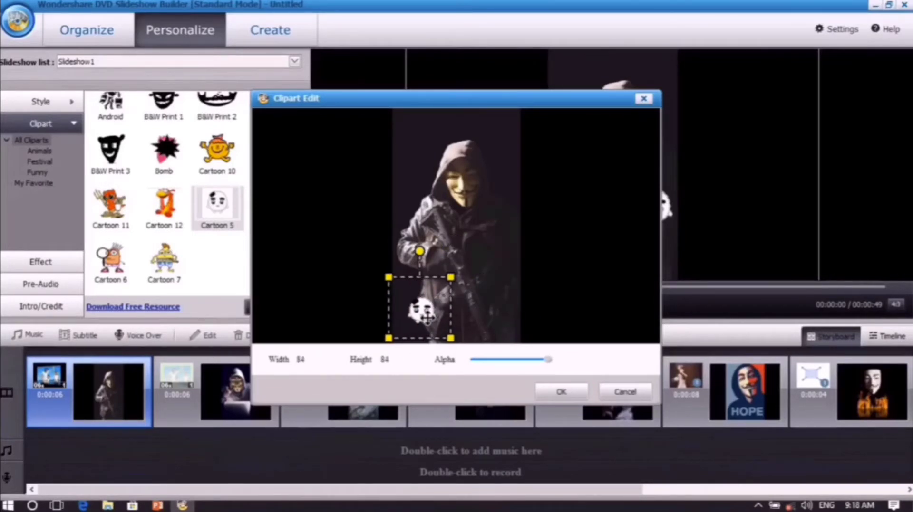
pyautogui.click(577, 394)
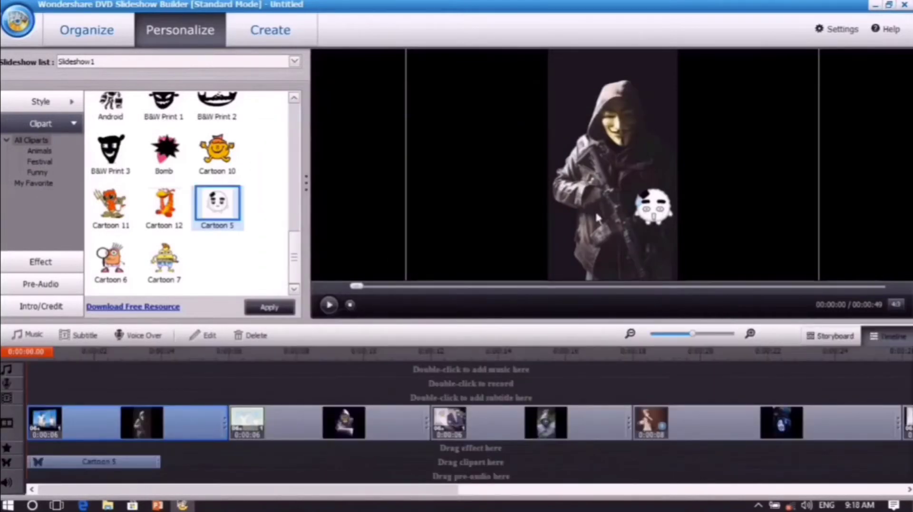
# Apply the Bright Point 3 effect to the third slide.
pyautogui.click(34, 267)
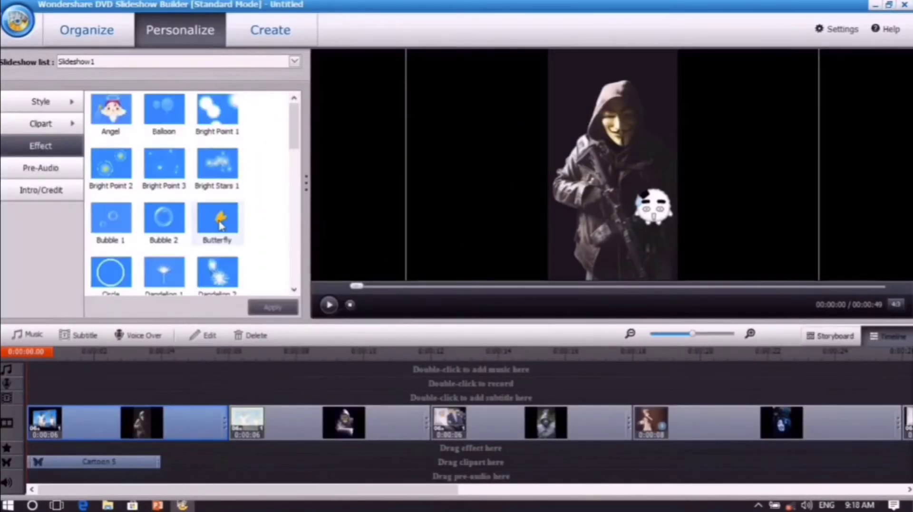
pyautogui.click(251, 423)
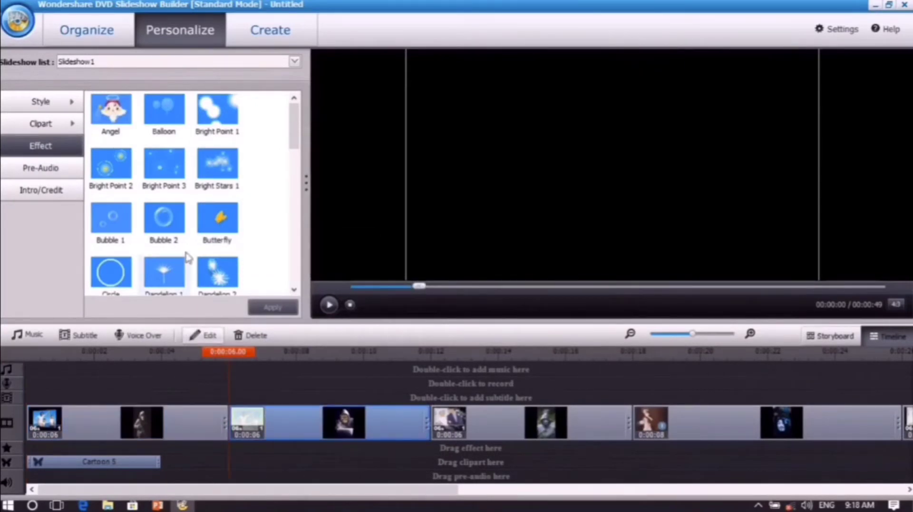
pyautogui.click(222, 170)
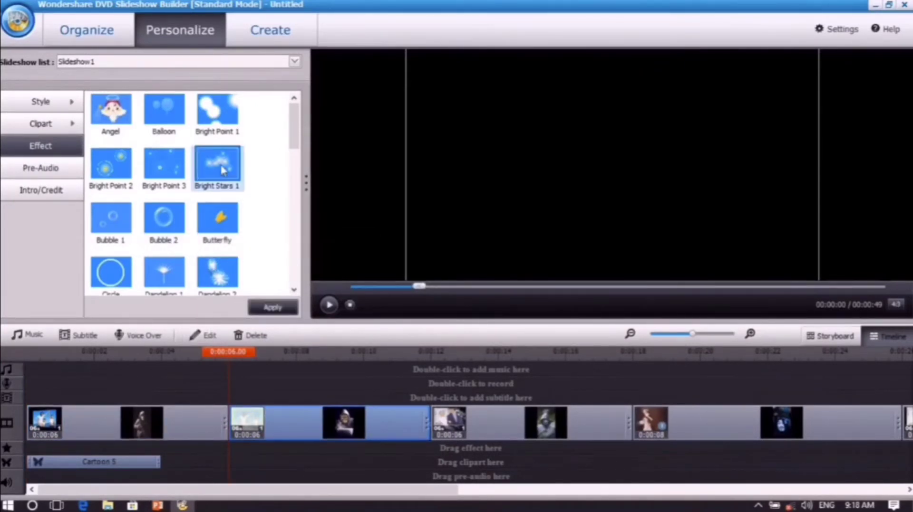
pyautogui.click(459, 423)
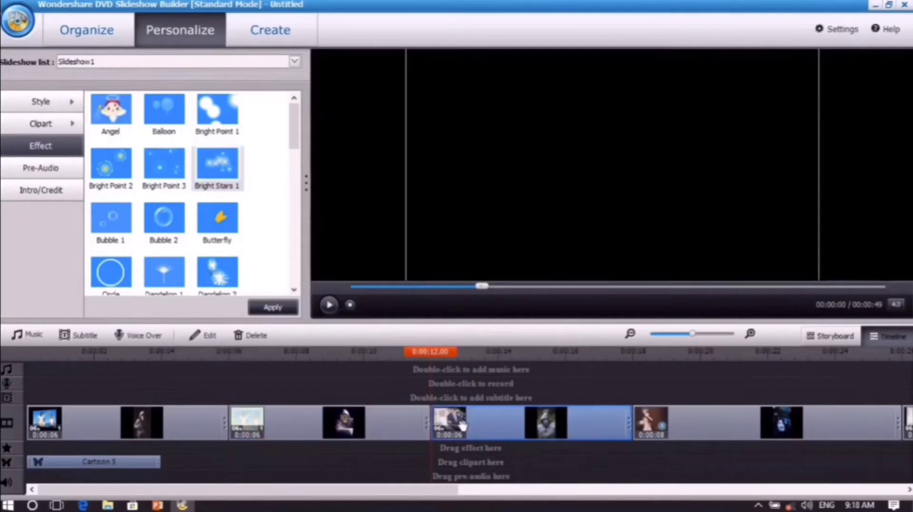
pyautogui.doubleClick(168, 163)
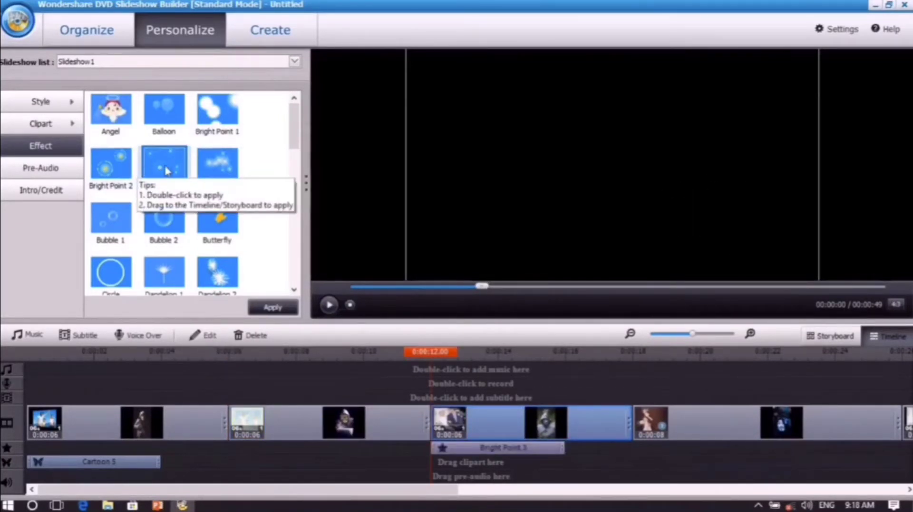
# Apply the Bright Stars 1 effect to the second slide.
pyautogui.click(327, 420)
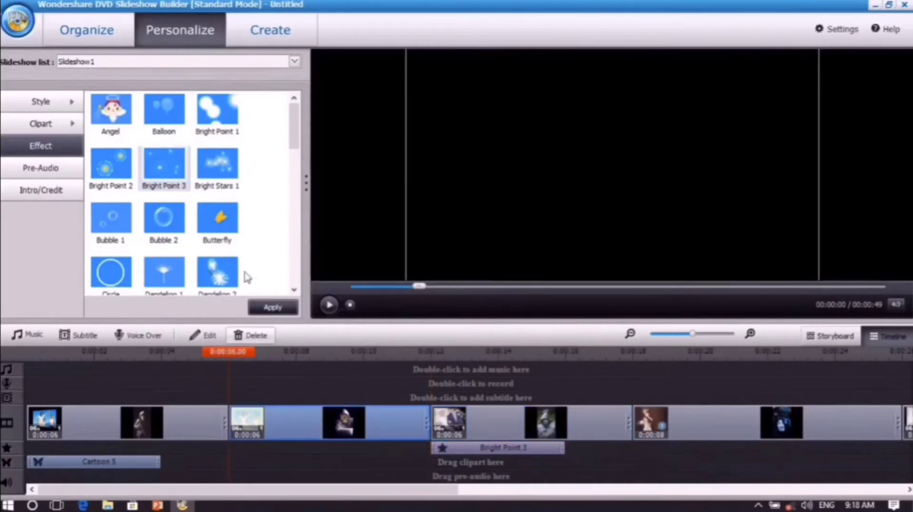
pyautogui.click(217, 173)
pyautogui.doubleClick(218, 173)
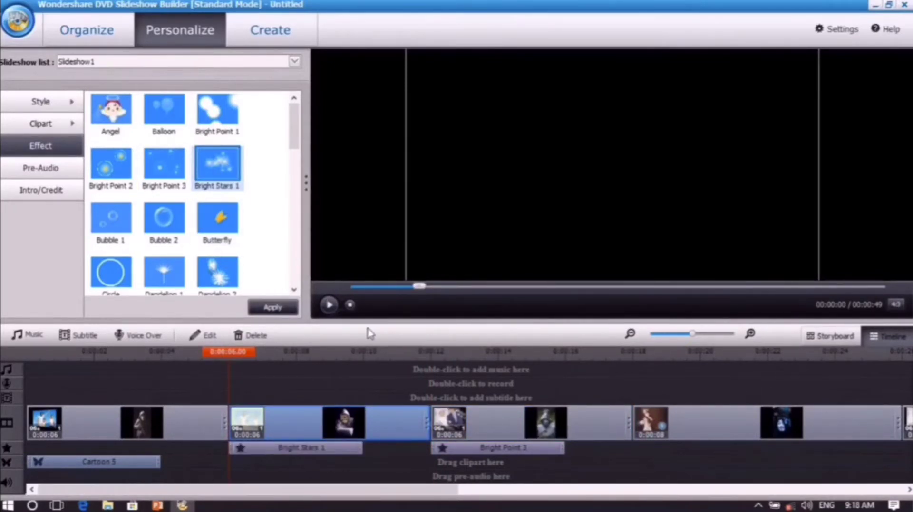
# Preview the slideshow from within the first slide through the second to check the clipart and the Bright Stars 1 effect.
pyautogui.click(388, 286)
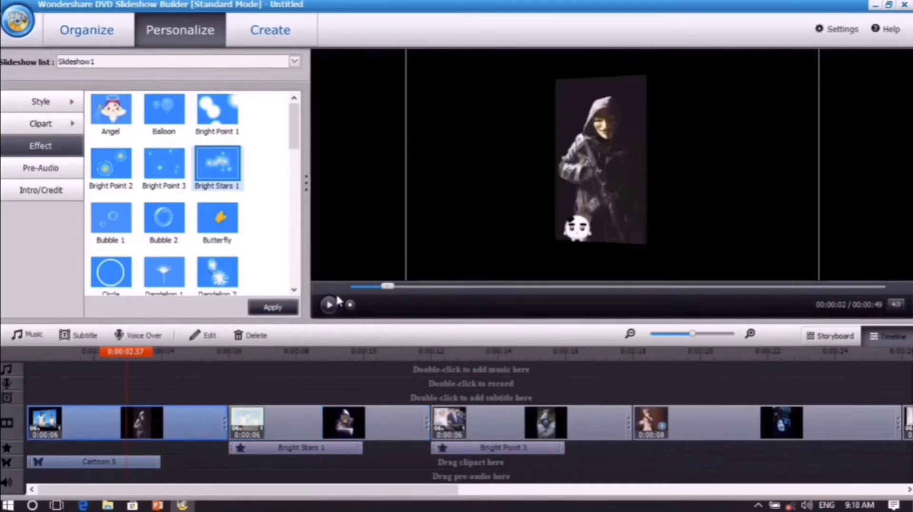
pyautogui.click(330, 306)
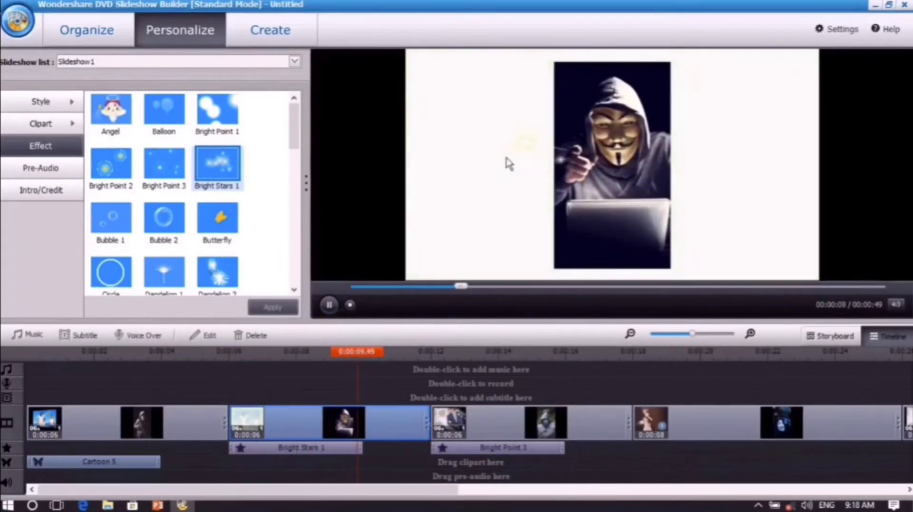
pyautogui.click(296, 439)
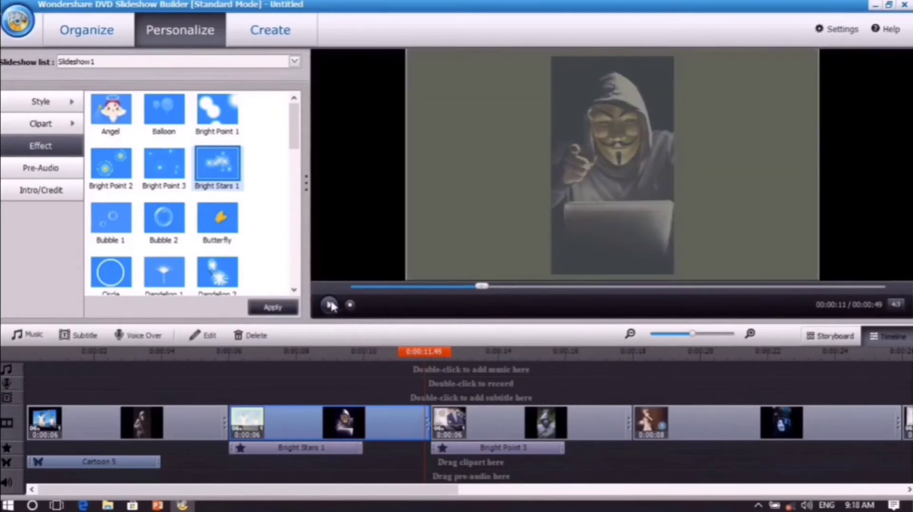
# Apply the Bright Point 2 effect to the fourth slide.
pyautogui.click(647, 419)
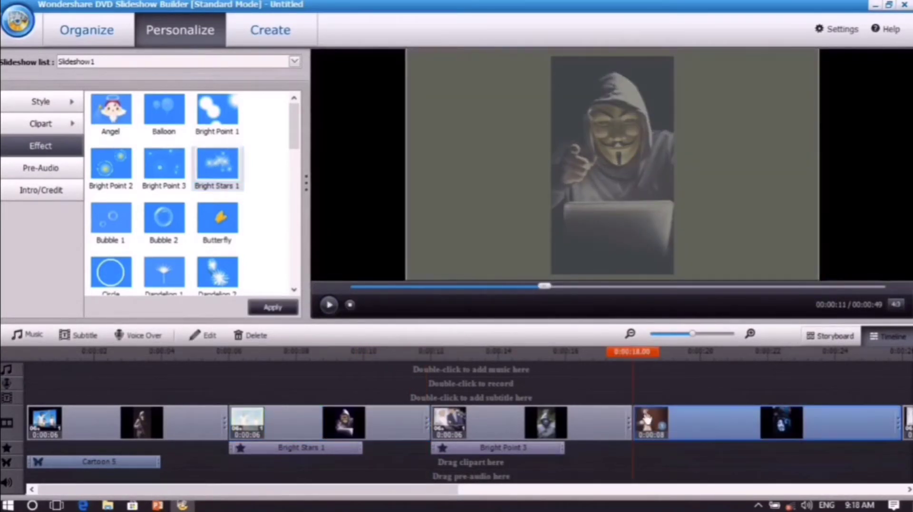
pyautogui.click(130, 172)
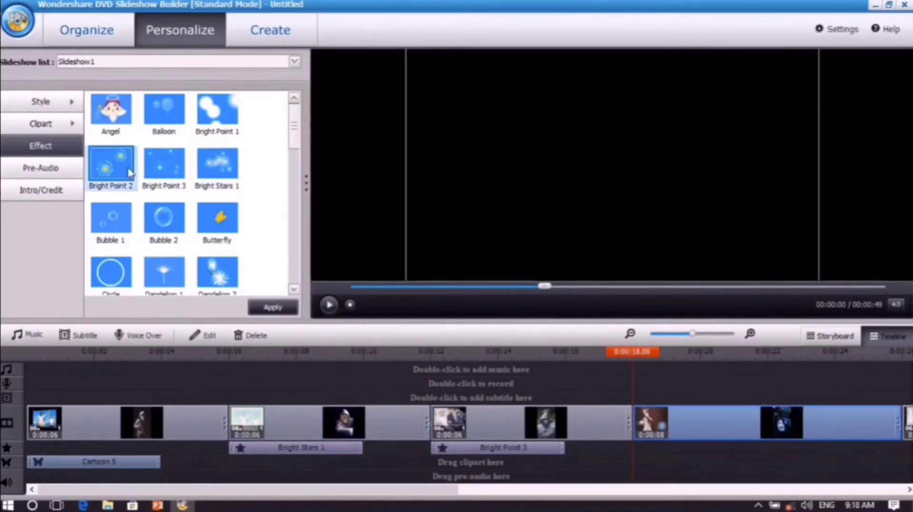
pyautogui.doubleClick(129, 172)
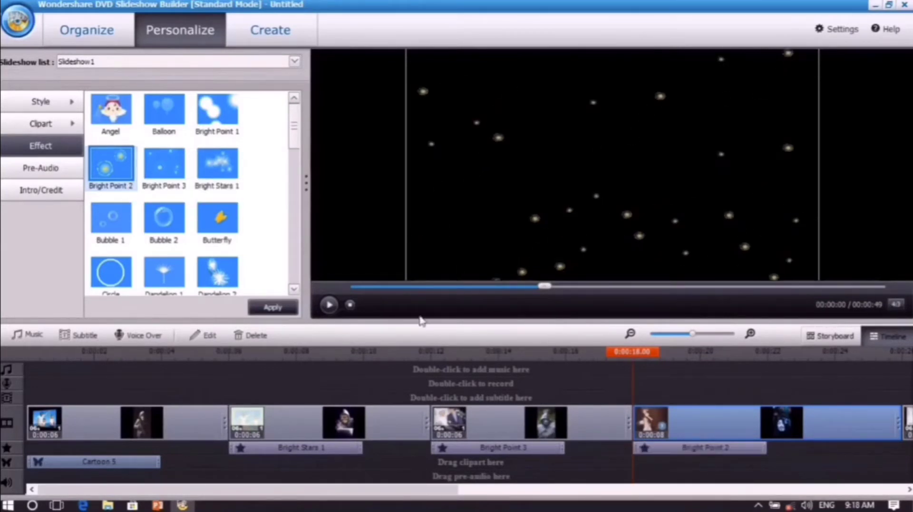
# Preview the third slide to check its Bright Point 3 effect, and pause the playback.
pyautogui.click(492, 286)
pyautogui.click(331, 312)
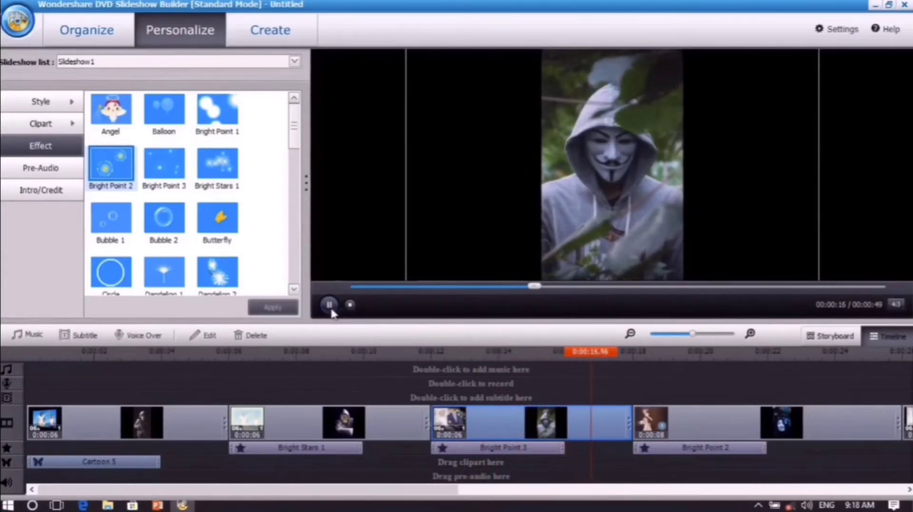
pyautogui.click(331, 311)
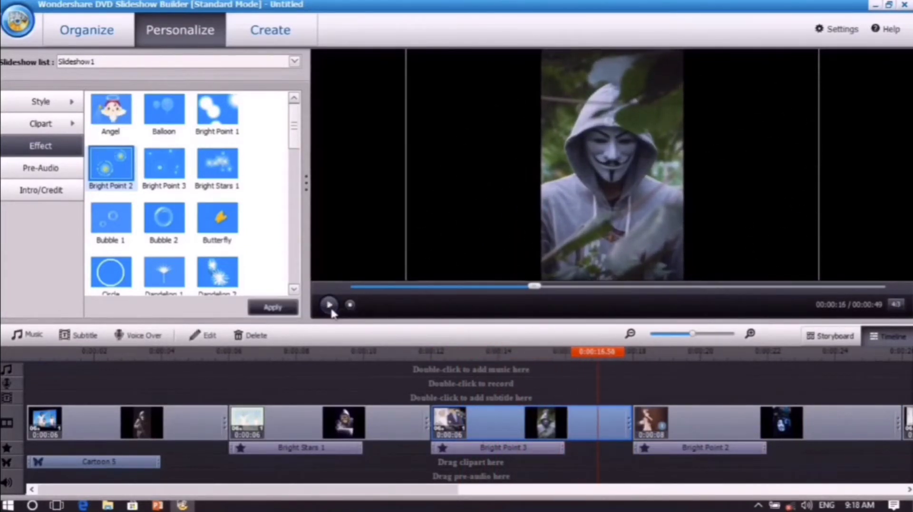
# Look over the built-in audio clips and open the New year 1 intro template for editing.
pyautogui.click(40, 168)
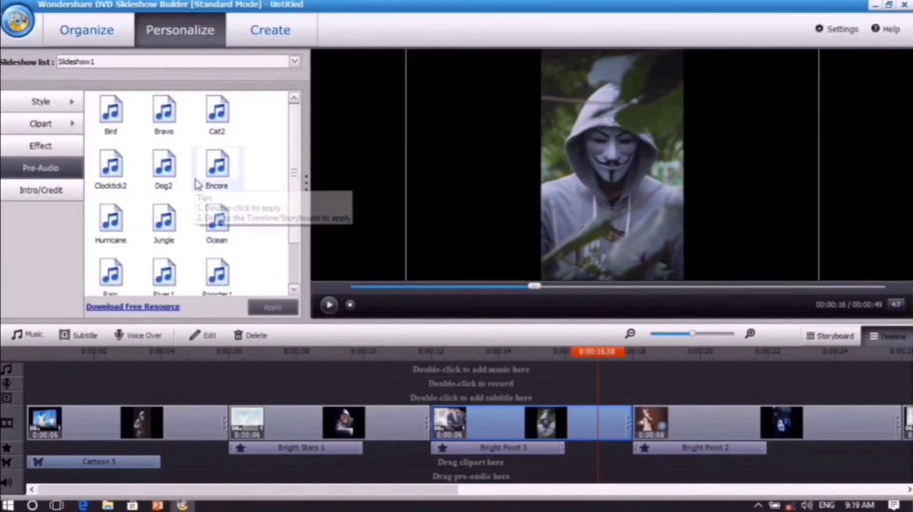
pyautogui.click(62, 193)
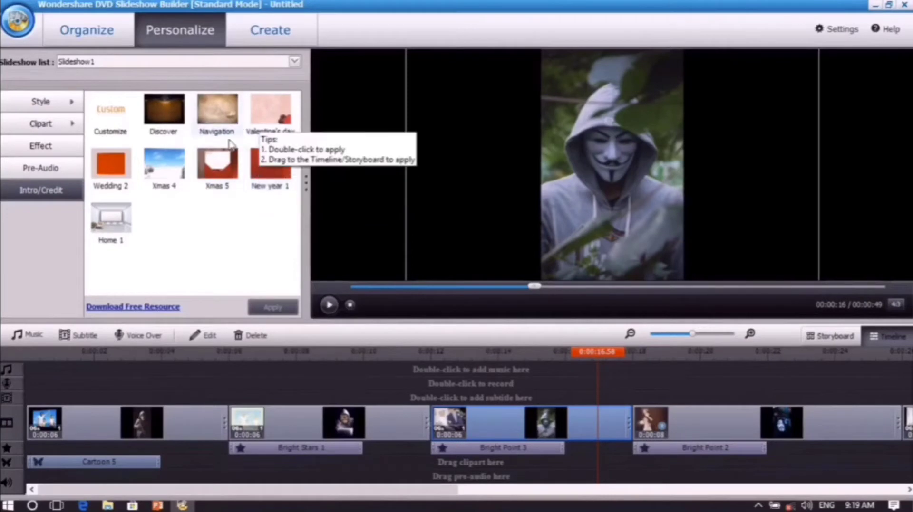
pyautogui.click(273, 167)
pyautogui.doubleClick(271, 160)
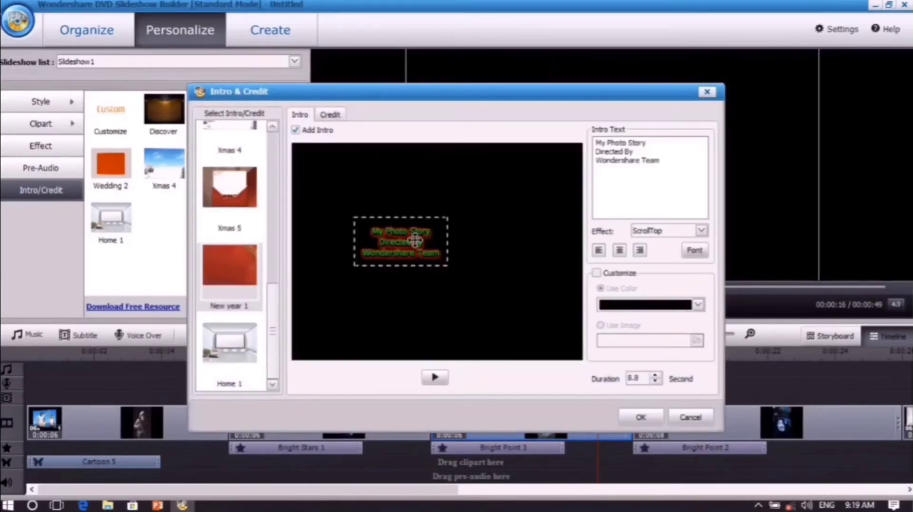
# Replace the default intro text with "My Phot".
pyautogui.moveTo(661, 161); pyautogui.dragTo(568, 116)
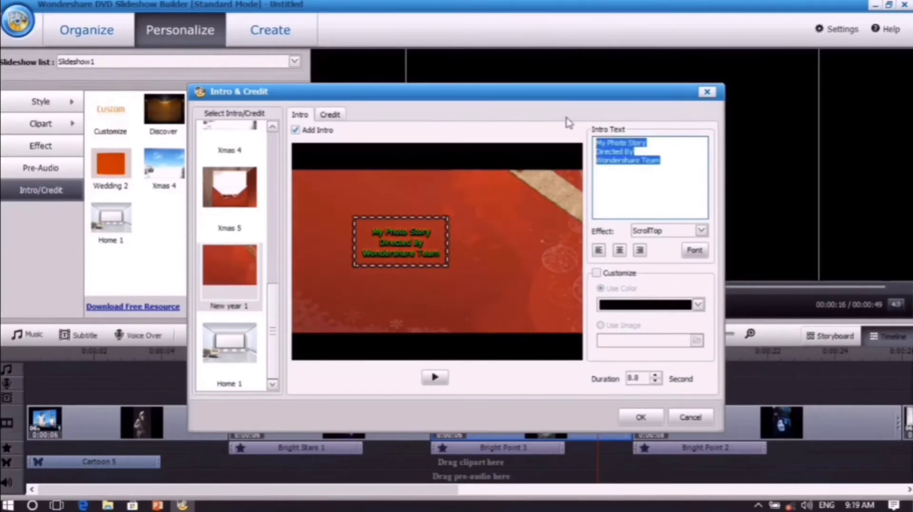
pyautogui.press('Delete')
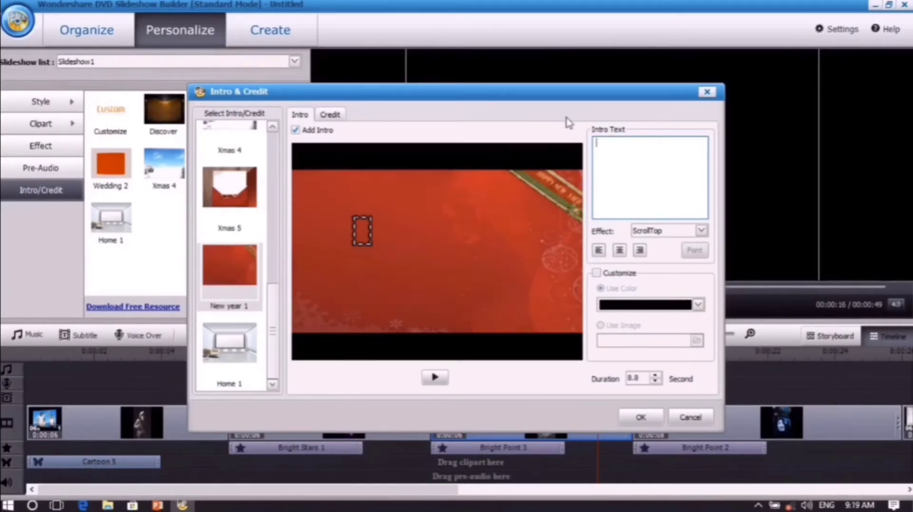
pyautogui.write('My')
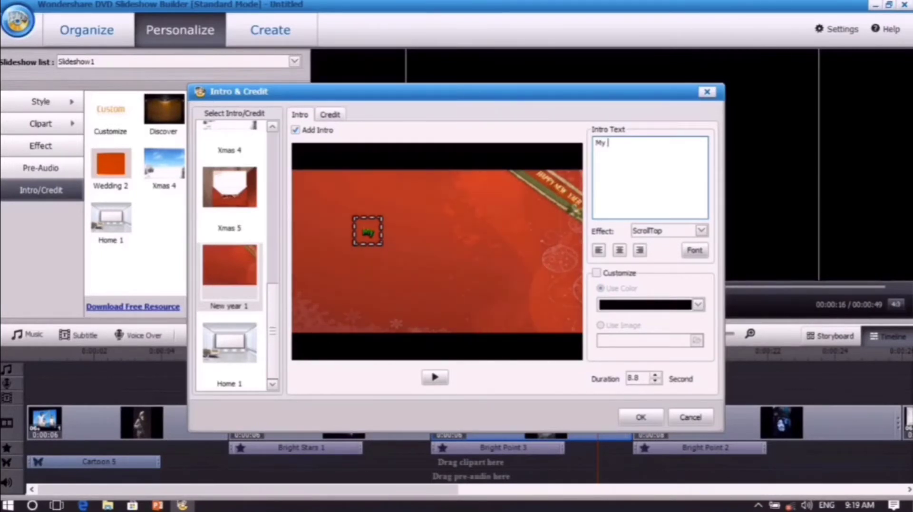
pyautogui.write(' Phot')
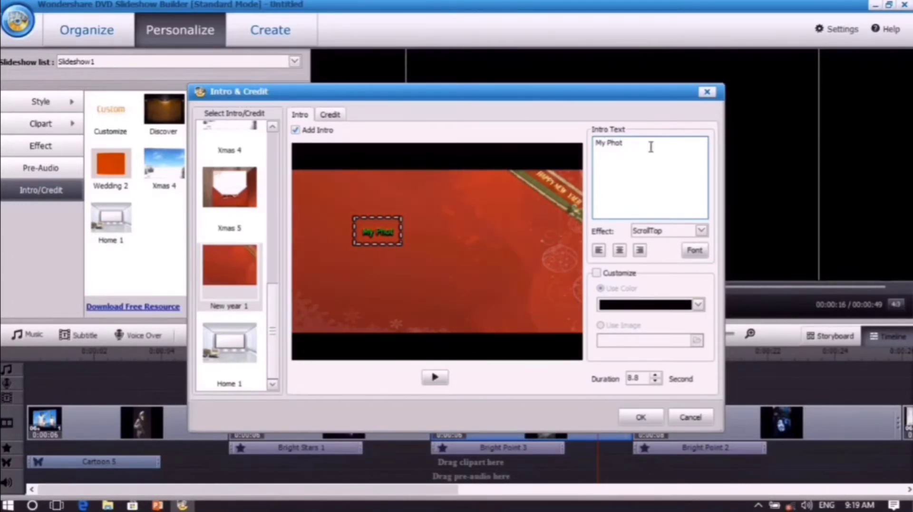
# Set the intro text's effect to ZoomOut and add the intro to the slideshow.
pyautogui.click(700, 231)
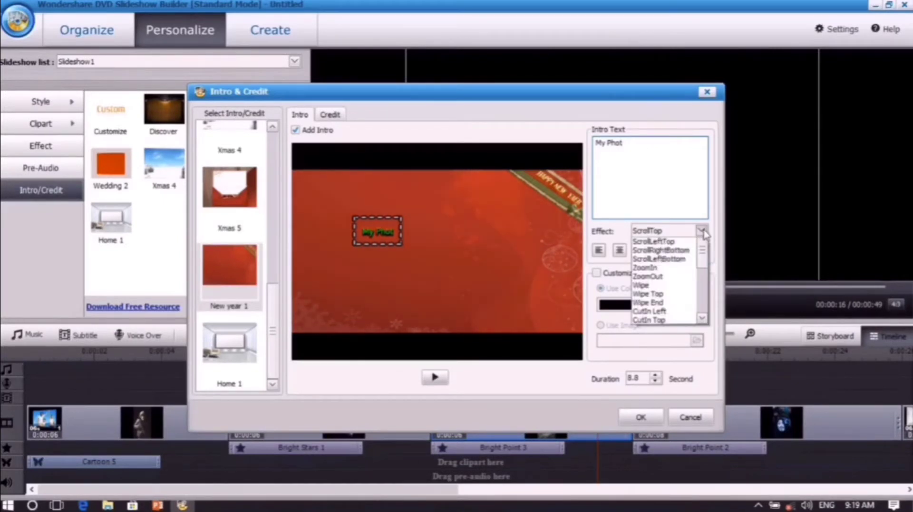
pyautogui.click(650, 269)
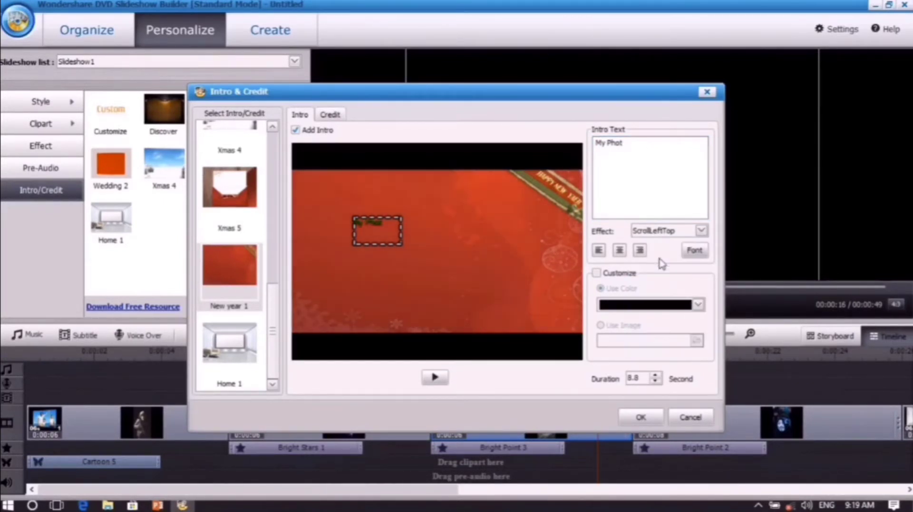
pyautogui.click(702, 231)
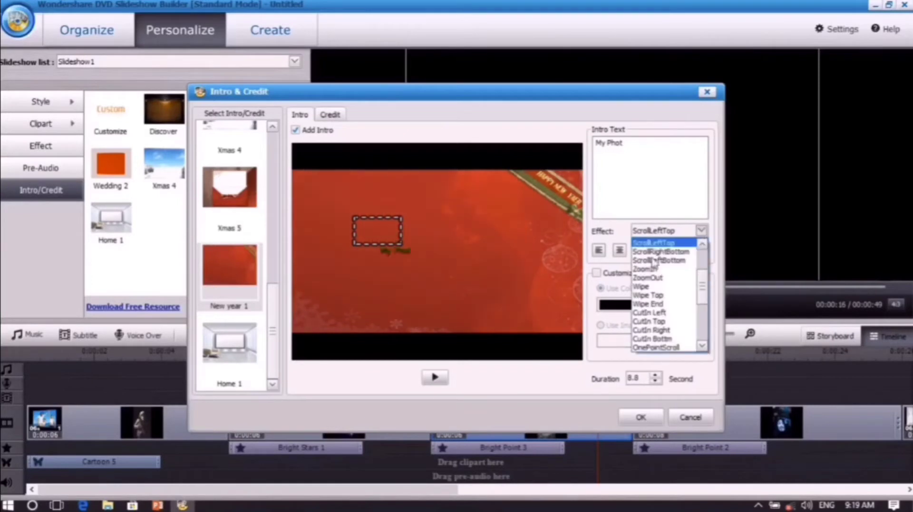
pyautogui.click(659, 279)
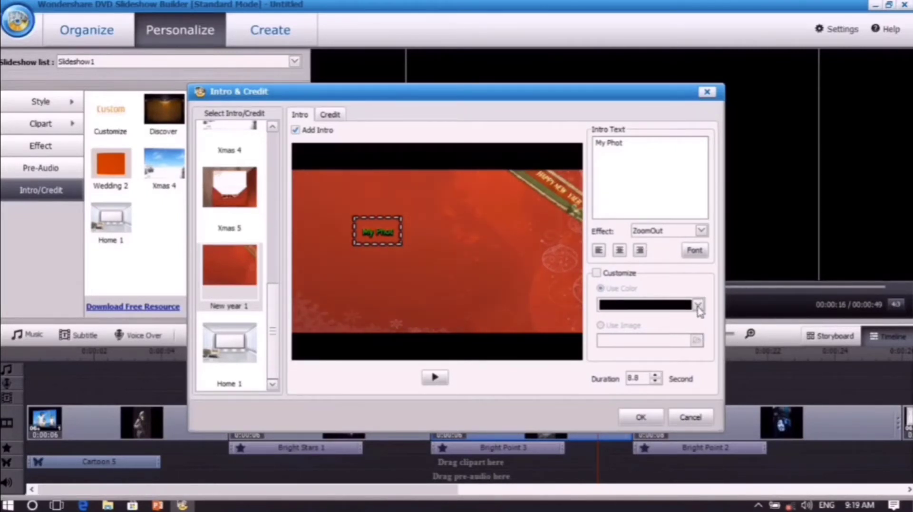
pyautogui.click(654, 421)
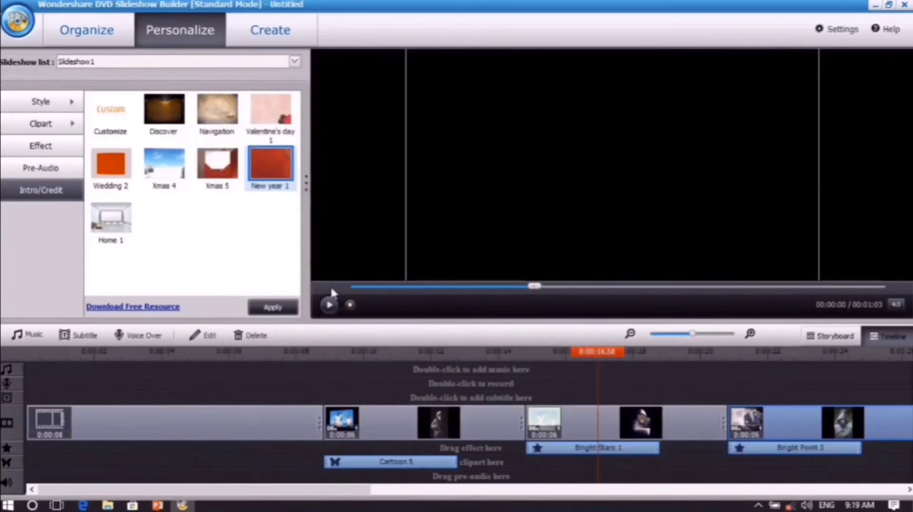
# Preview the New year 1 intro from the start of the slideshow and pause the playback.
pyautogui.click(357, 287)
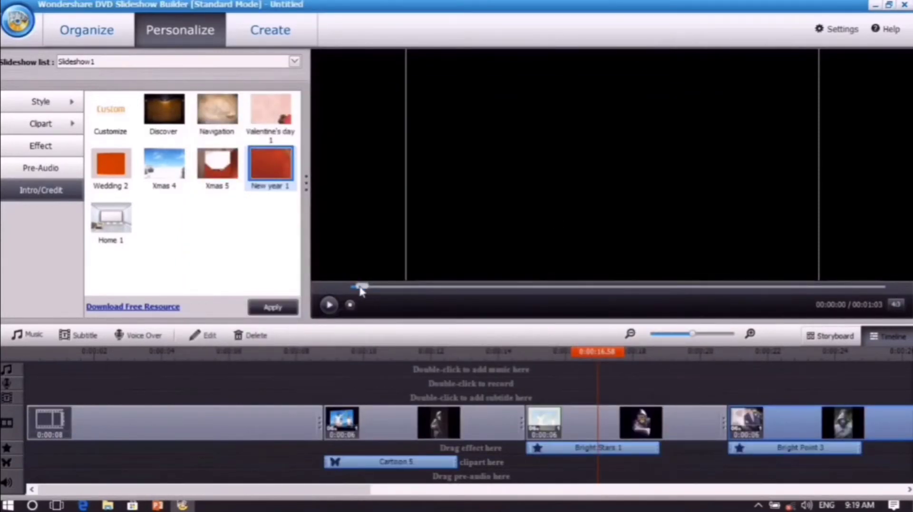
pyautogui.click(328, 305)
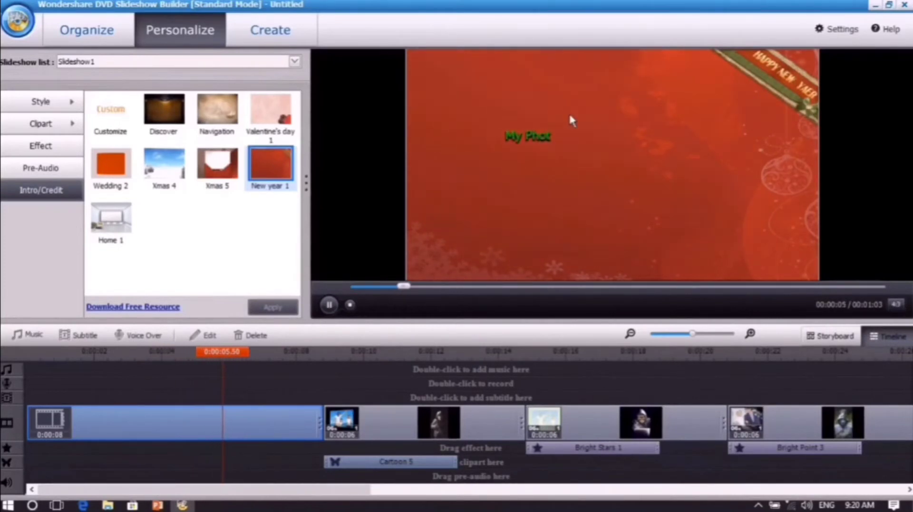
pyautogui.click(330, 305)
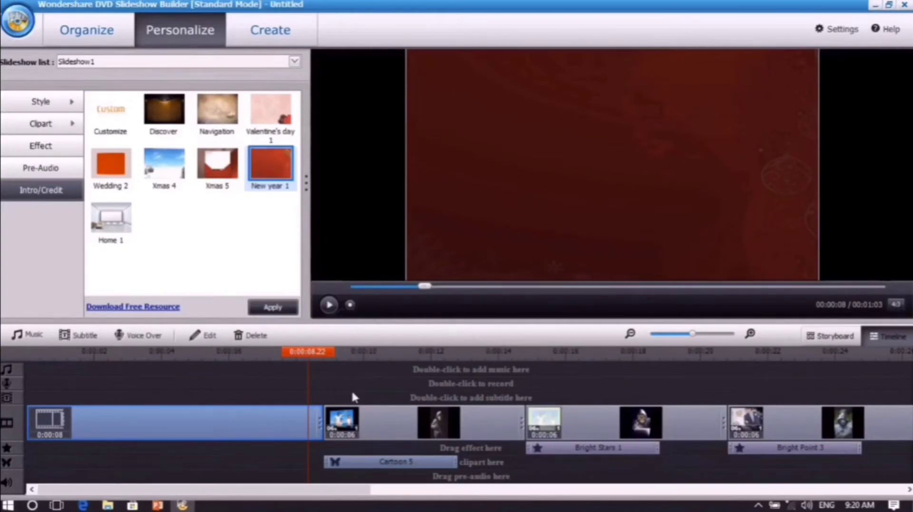
# Add the desktop file Auto Download_I37k1tjV3WM.mp3 as background music and preview the slideshow with it from the start.
pyautogui.click(27, 335)
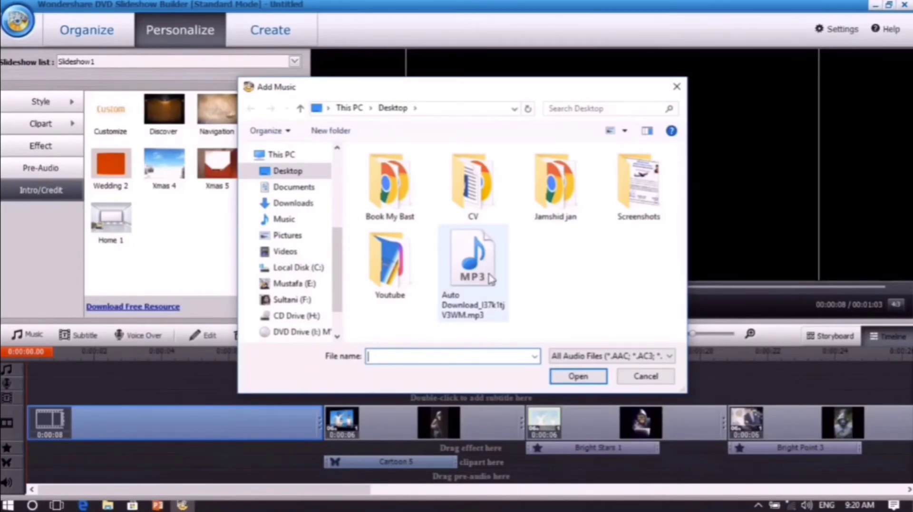
pyautogui.click(491, 279)
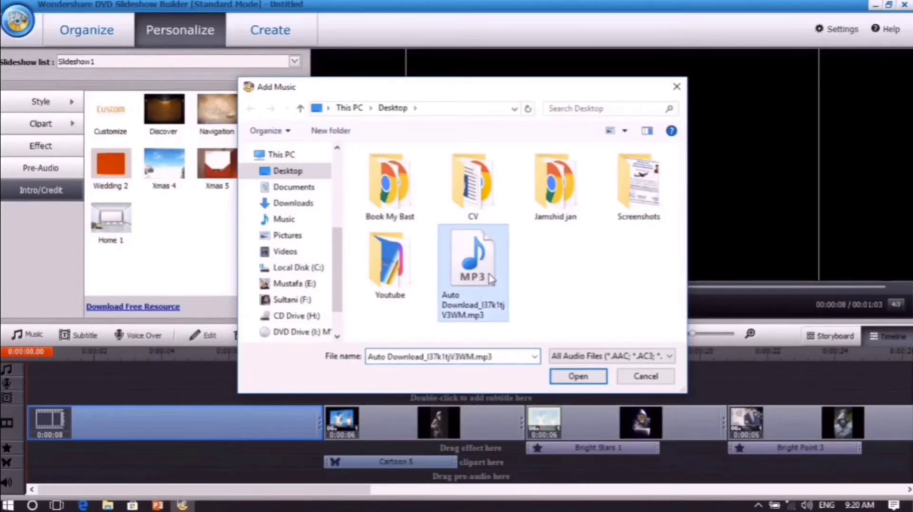
pyautogui.click(577, 378)
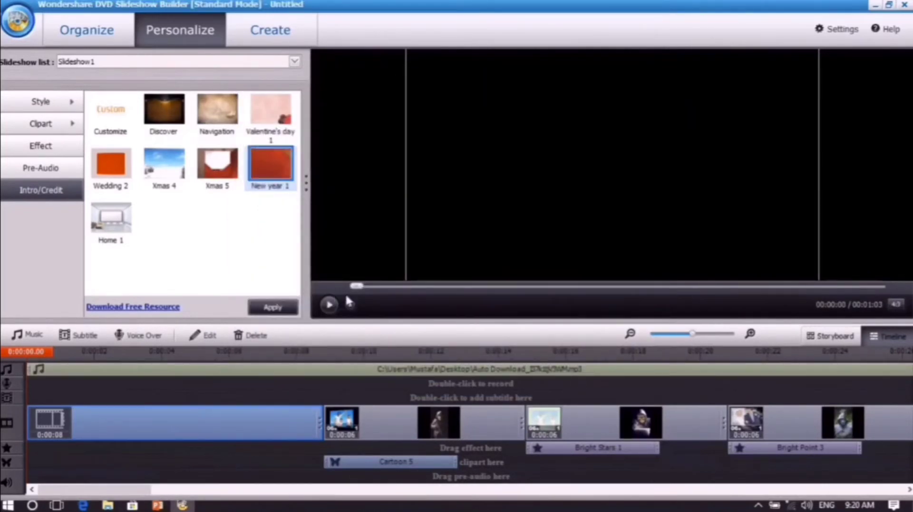
pyautogui.click(327, 307)
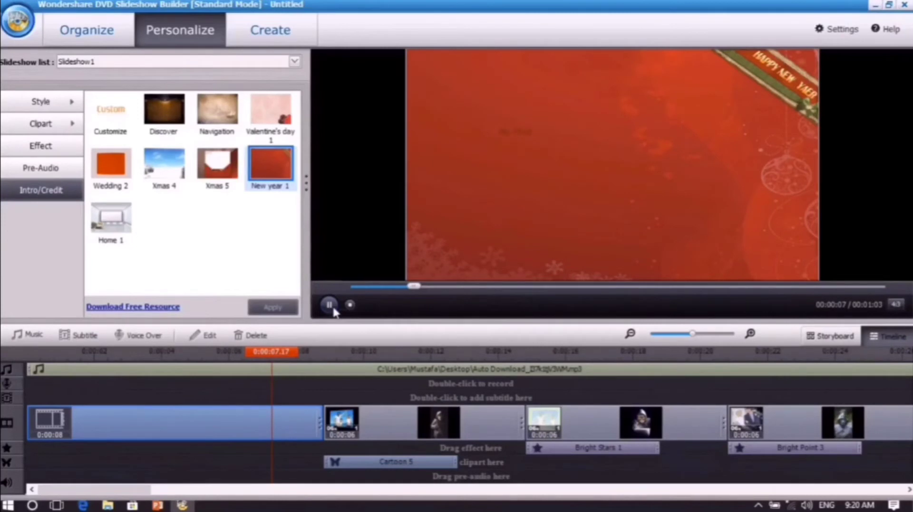
pyautogui.click(358, 287)
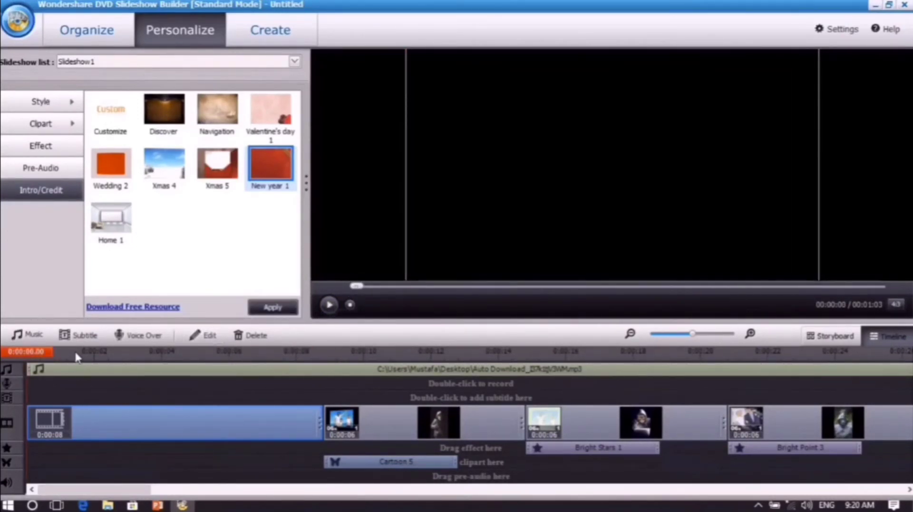
# Start a subtitle on the first photo after the intro with the text "So Lovely Phot".
pyautogui.click(81, 335)
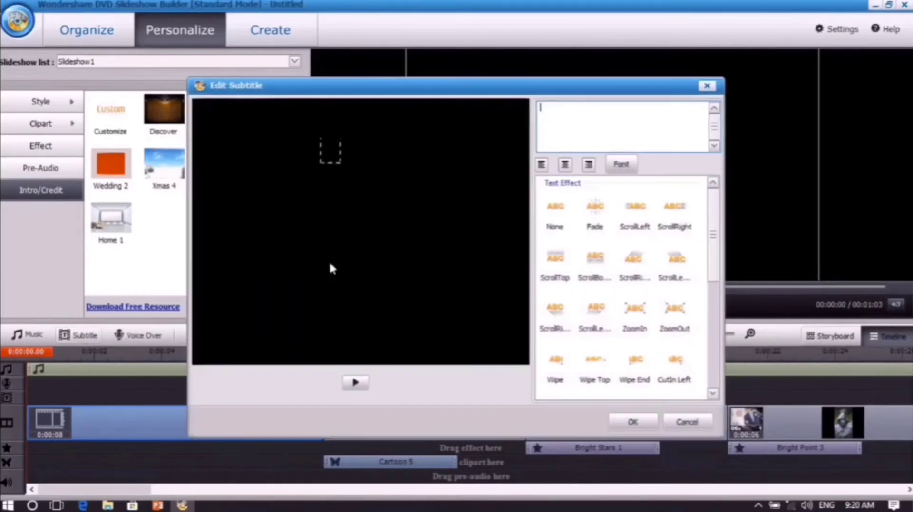
pyautogui.click(707, 87)
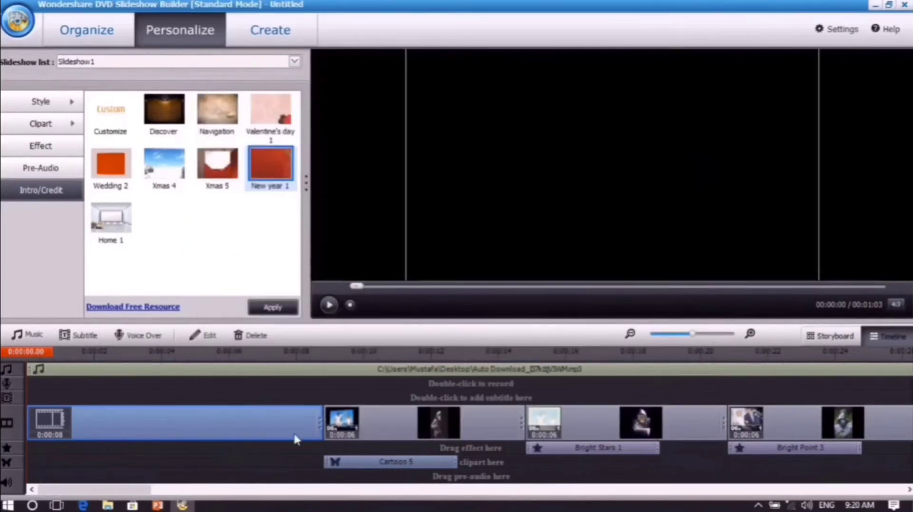
pyautogui.click(341, 420)
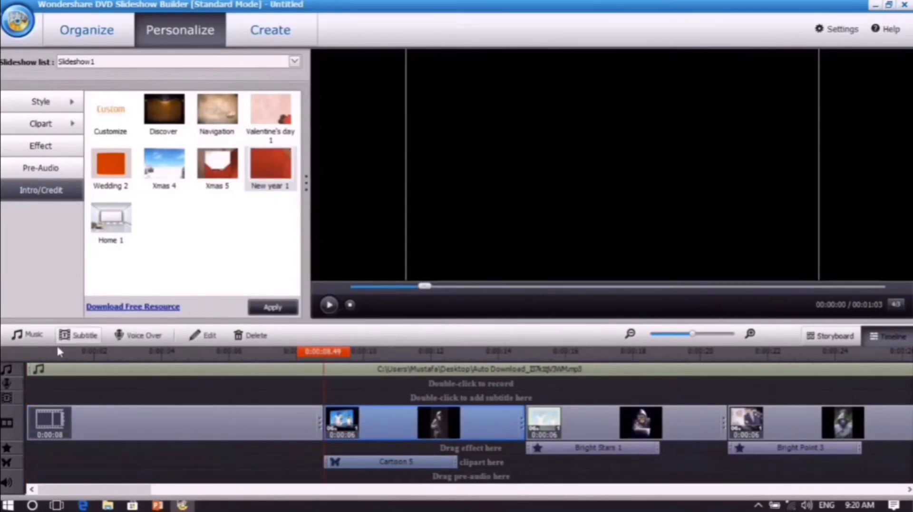
pyautogui.click(86, 338)
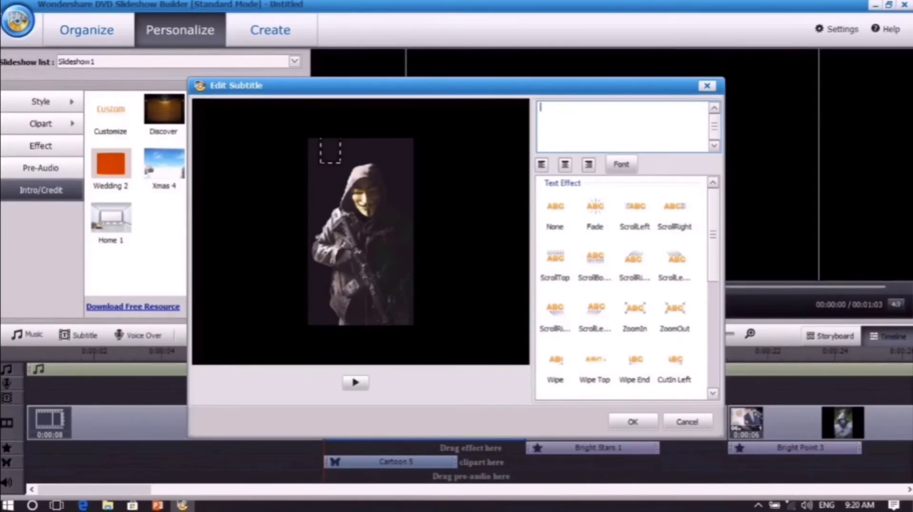
pyautogui.write('So')
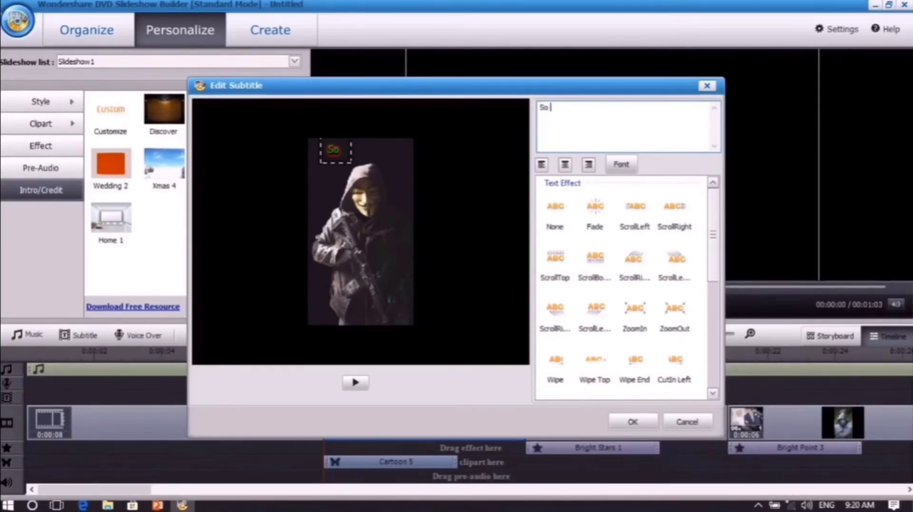
pyautogui.write(' Love')
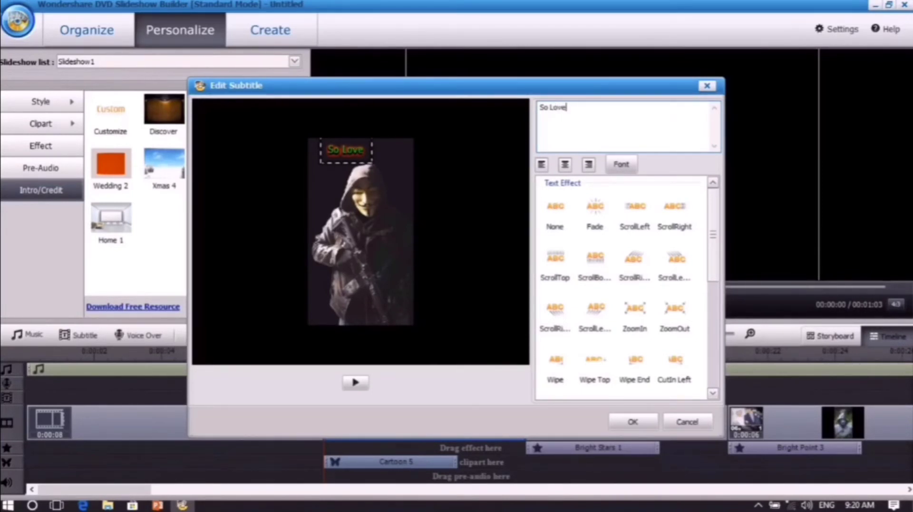
pyautogui.write('ly Phot')
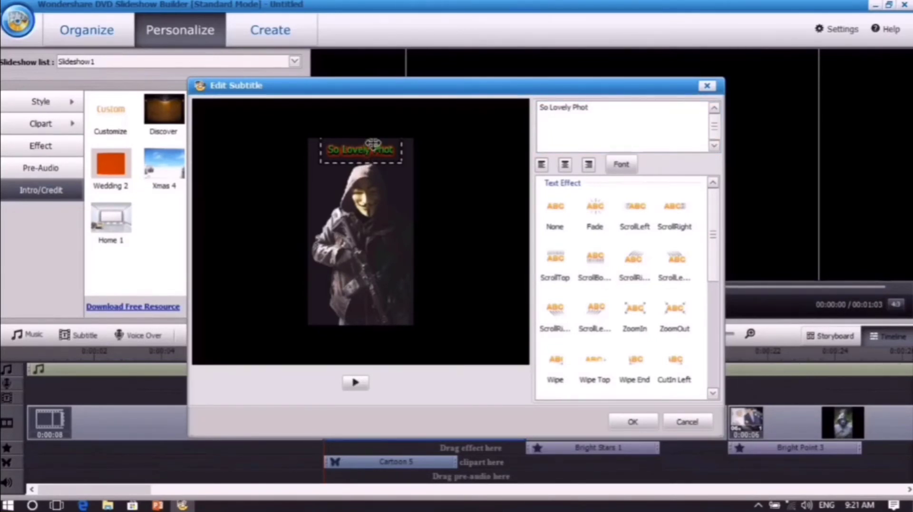
# Move the subtitle to the lower part of the photo and give it the RandomRightAlpha text effect.
pyautogui.moveTo(374, 143); pyautogui.dragTo(370, 286)
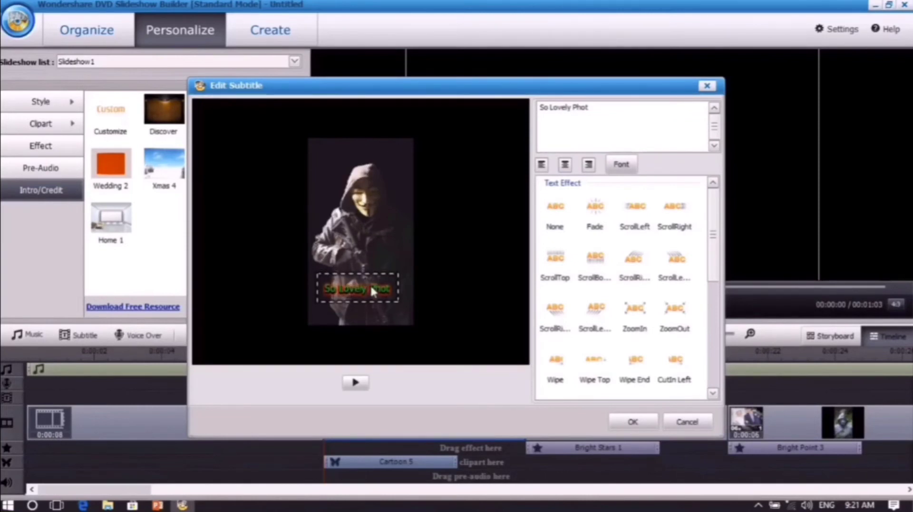
pyautogui.click(715, 352)
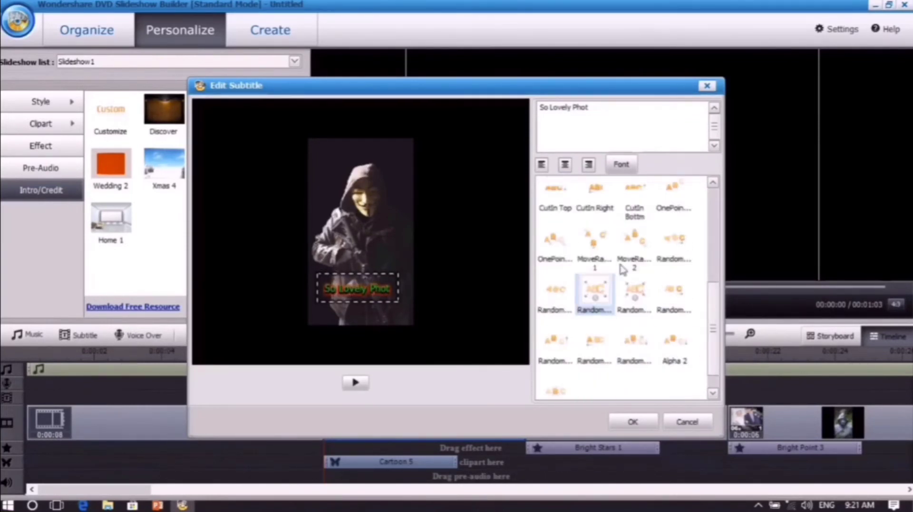
pyautogui.click(604, 340)
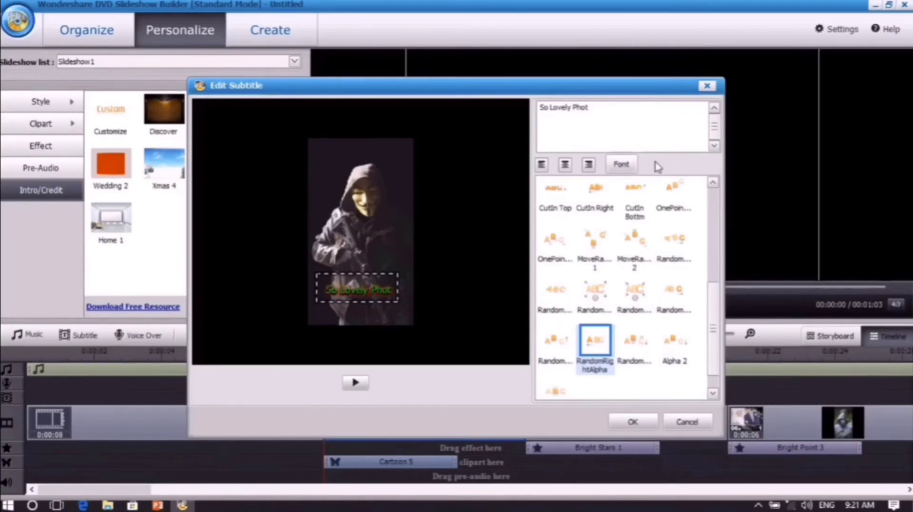
# Set the subtitle's font size to 26 and its style to Bold, and add the subtitle to the slideshow.
pyautogui.click(620, 164)
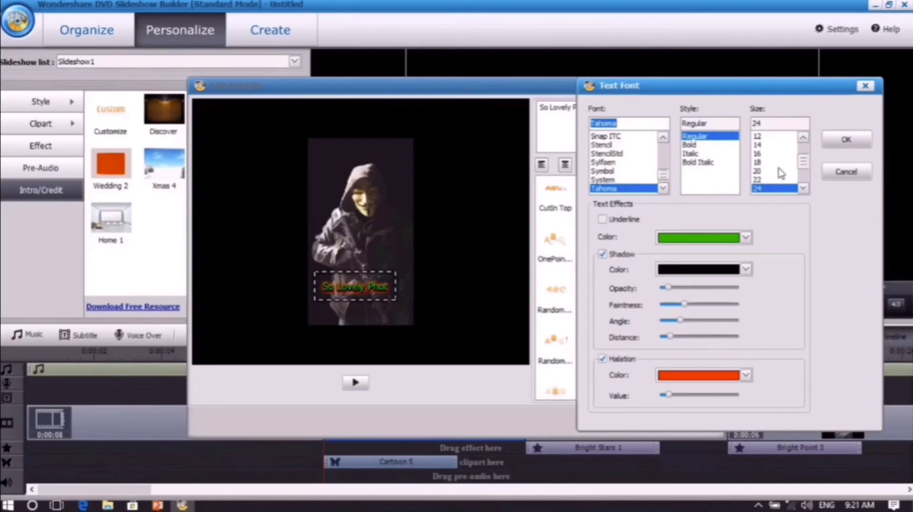
pyautogui.moveTo(802, 161); pyautogui.dragTo(806, 179)
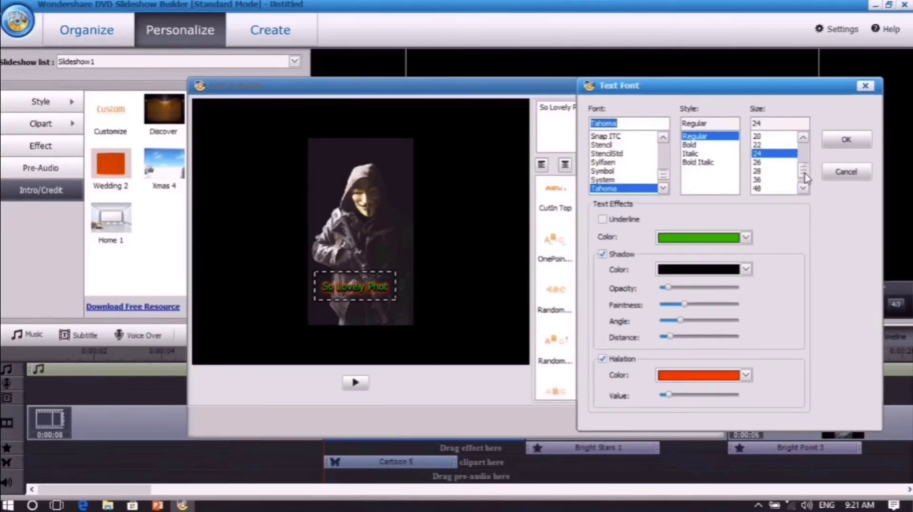
pyautogui.click(770, 164)
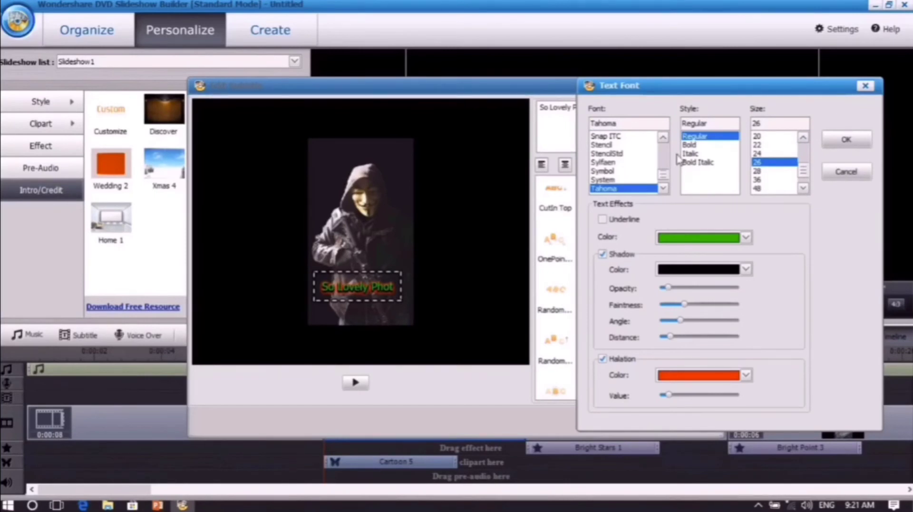
pyautogui.click(694, 153)
pyautogui.click(695, 146)
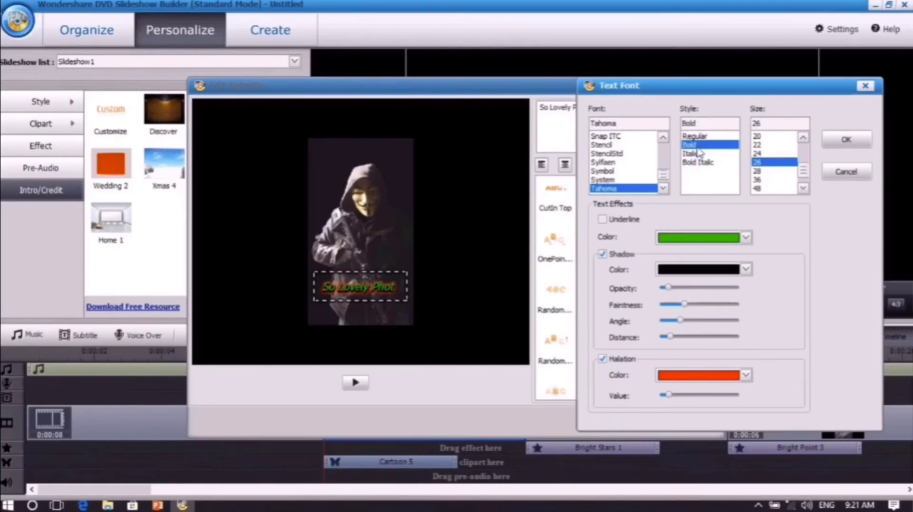
pyautogui.scroll(2, 666, 172)
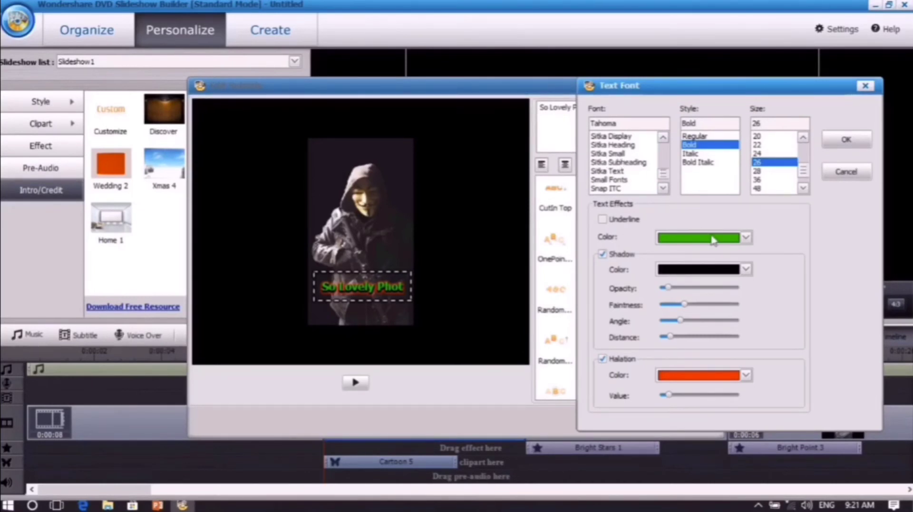
pyautogui.click(745, 237)
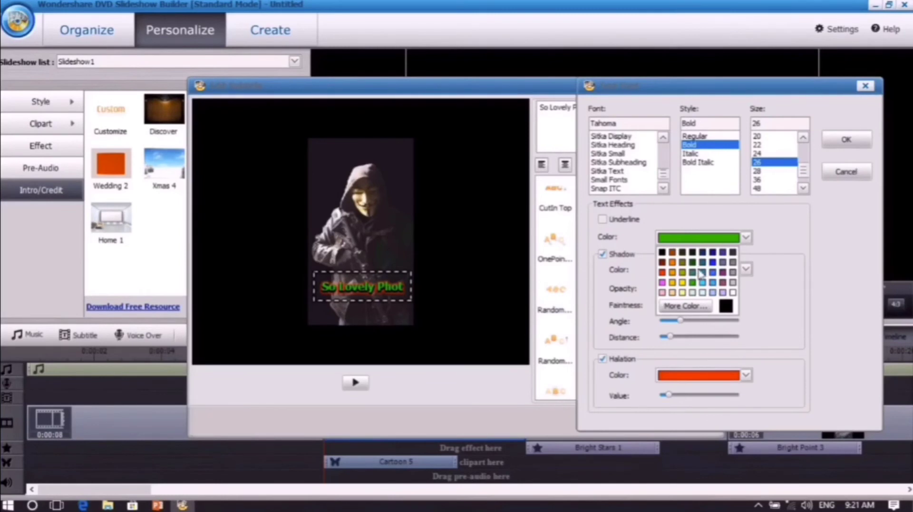
pyautogui.click(800, 338)
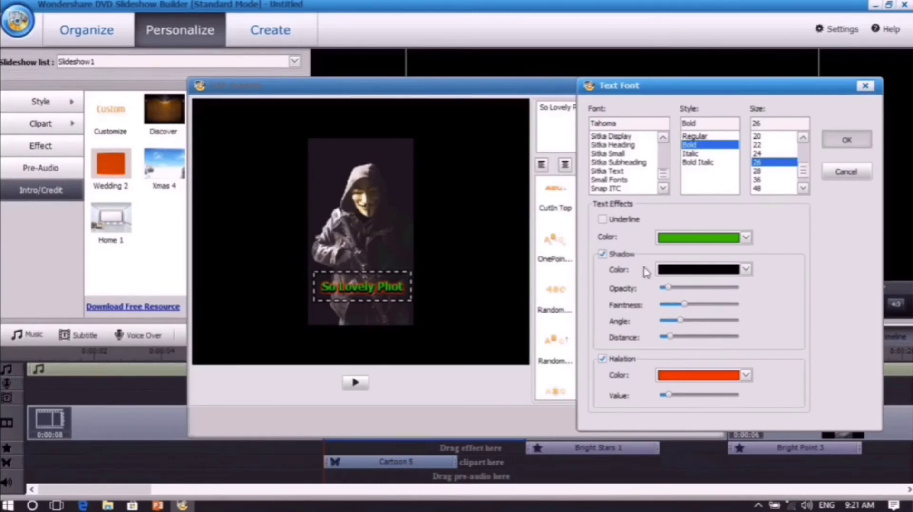
pyautogui.click(846, 139)
pyautogui.click(643, 424)
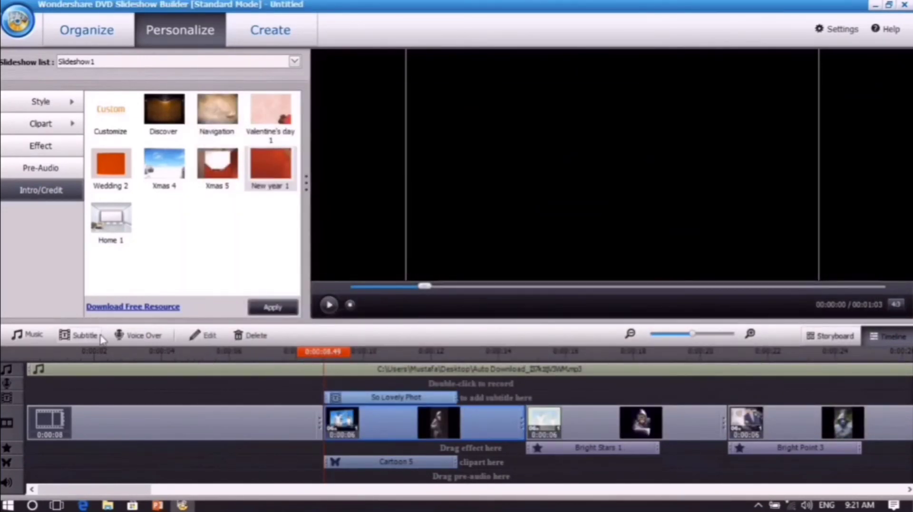
# Look over the voice-over recording and audio mix options, and close them without recording.
pyautogui.click(148, 341)
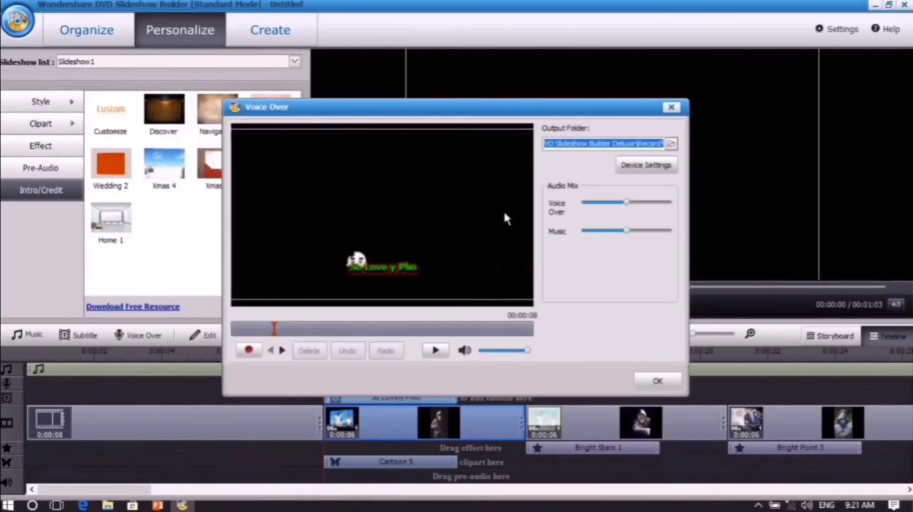
pyautogui.moveTo(626, 231)
pyautogui.mouseDown()
pyautogui.moveTo(581, 242)
pyautogui.moveTo(632, 240)
pyautogui.moveTo(626, 248)
pyautogui.mouseUp()
pyautogui.click(657, 381)
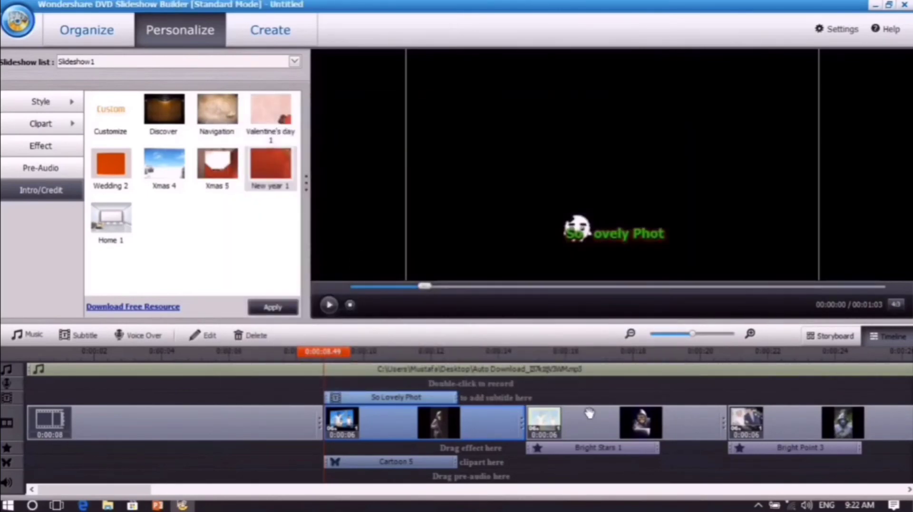
# Edit the first photo and set its contrast to 57.
pyautogui.click(209, 335)
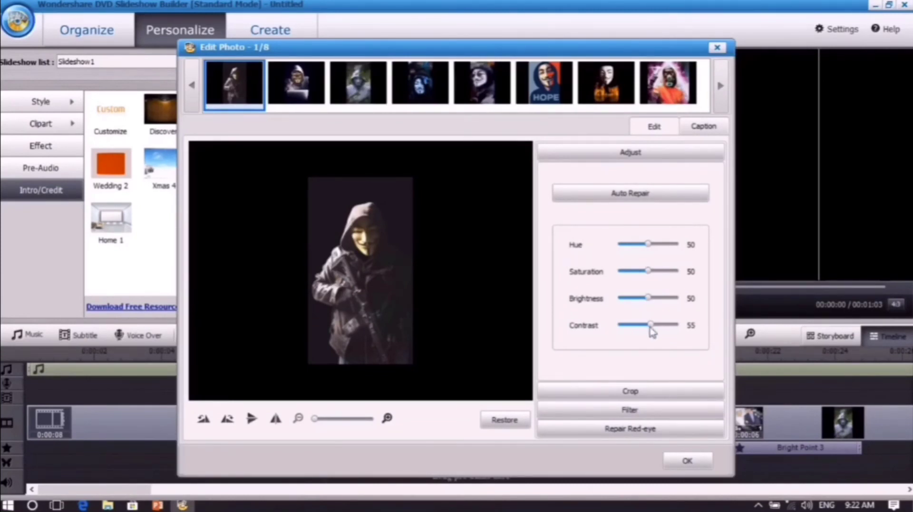
pyautogui.moveTo(651, 333)
pyautogui.mouseDown()
pyautogui.moveTo(632, 335)
pyautogui.moveTo(663, 333)
pyautogui.moveTo(652, 333)
pyautogui.mouseUp()
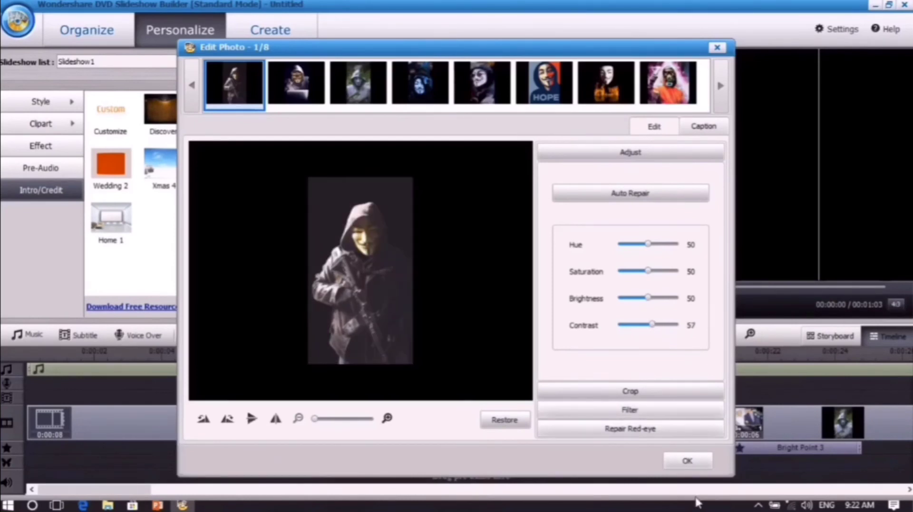
pyautogui.click(680, 460)
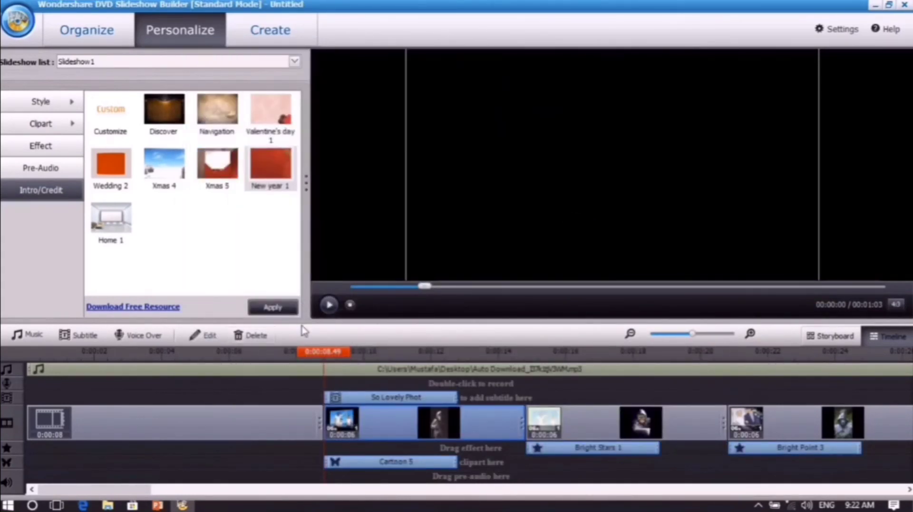
# Save the slideshow to the computer as an MP4 AVC (*.mp4) video in the default output folder.
pyautogui.click(279, 33)
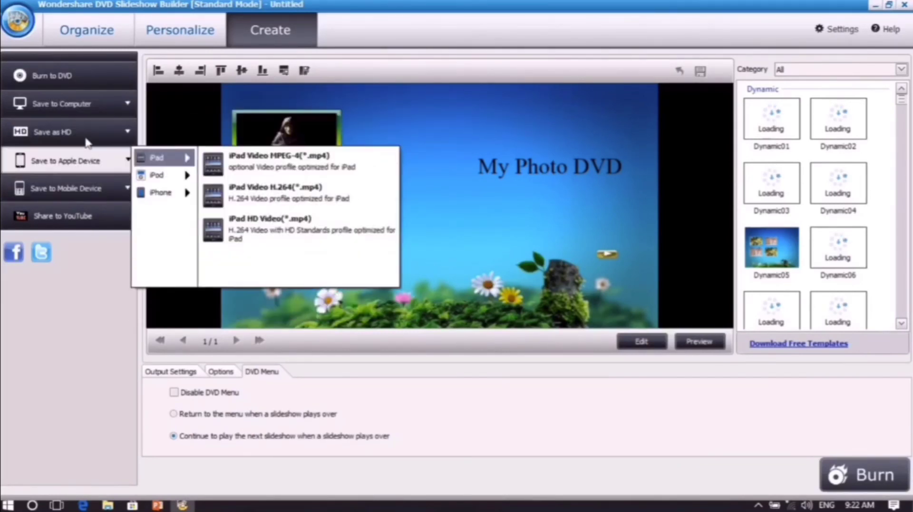
pyautogui.moveTo(90, 134)
pyautogui.moveTo(89, 108)
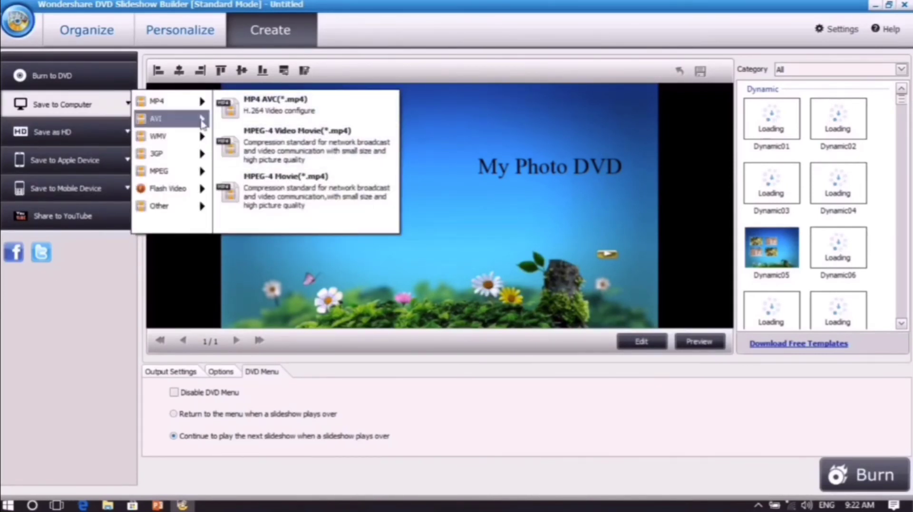
pyautogui.click(294, 112)
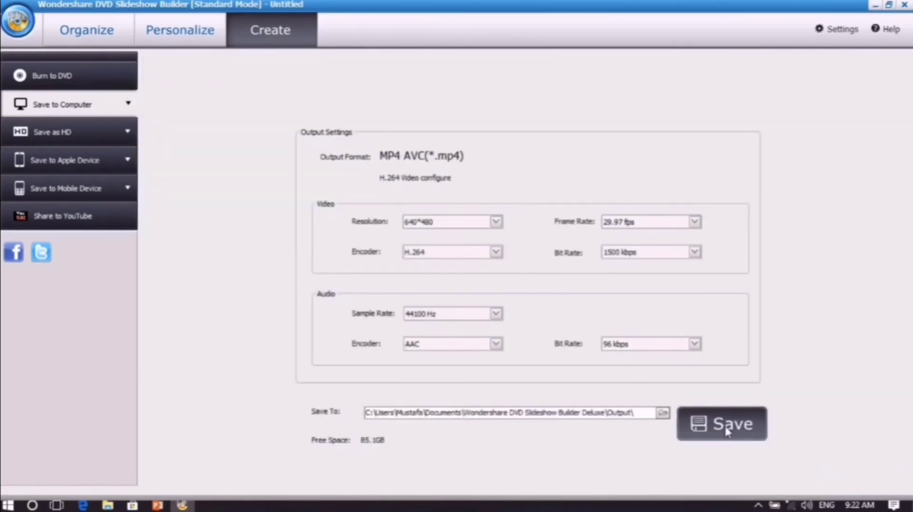
pyautogui.click(707, 411)
# Play the exported video in the media player and skip 5 seconds forward to check the result.
pyautogui.click(558, 299)
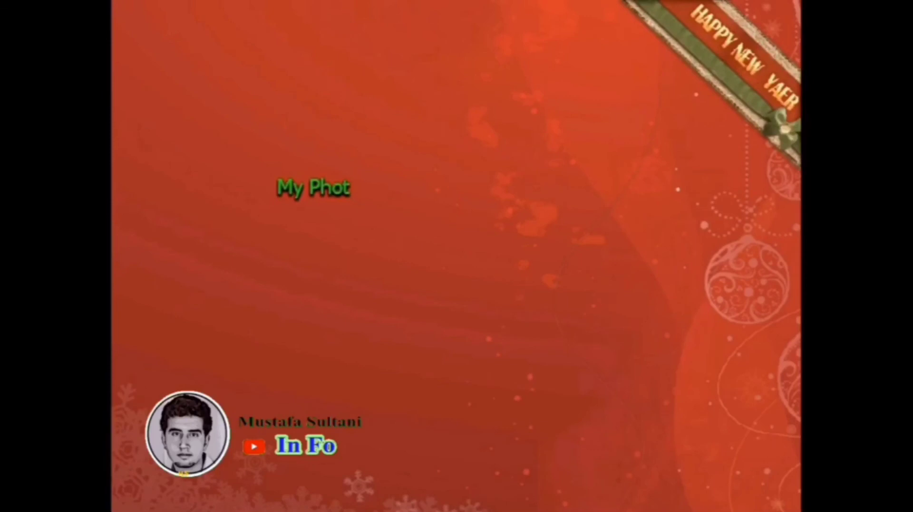
pyautogui.press('Right')
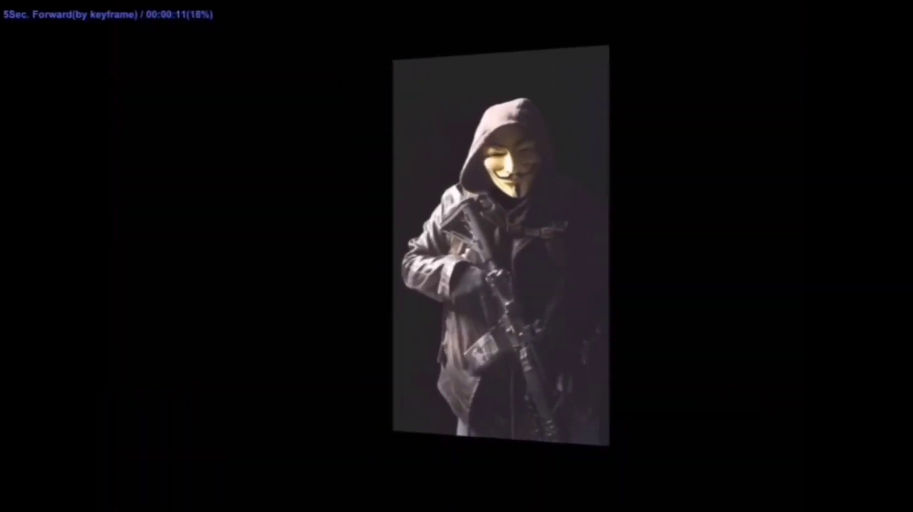